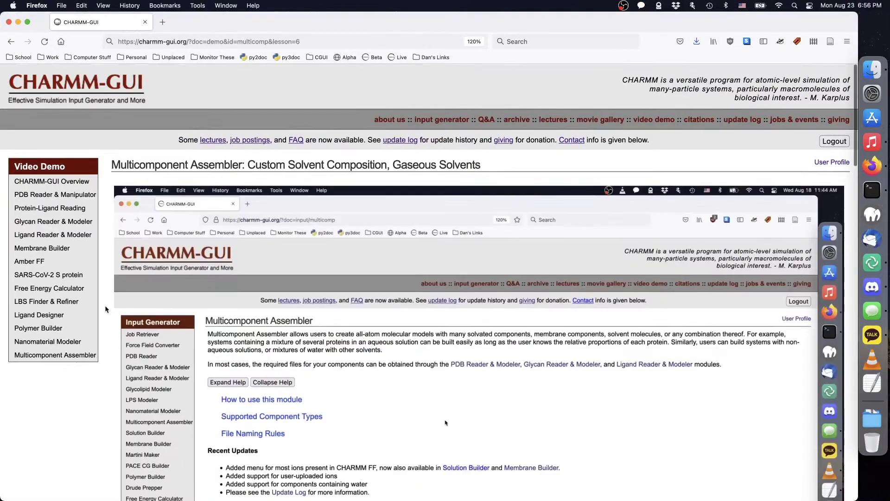
Expand the Supported Component Types help for Multicomponent Assembler and examine the residue limit in the Solvent definition
scroll(105, 279, "down", 10)
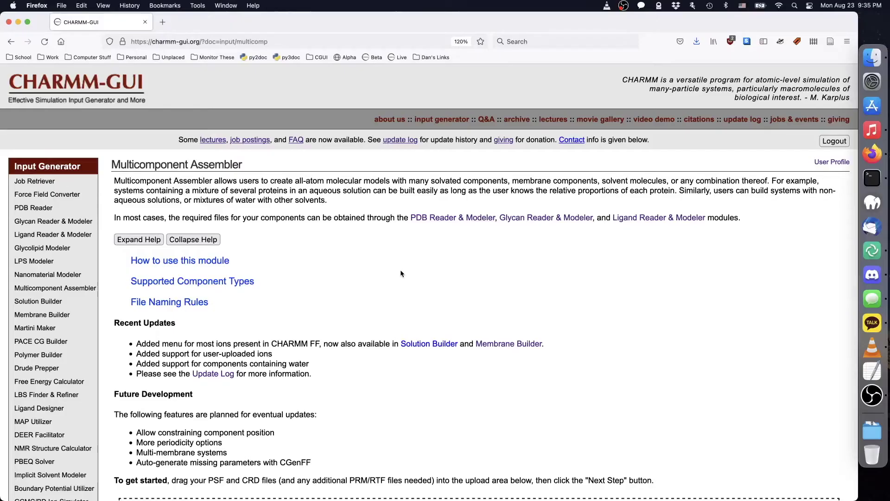
left_click(231, 282)
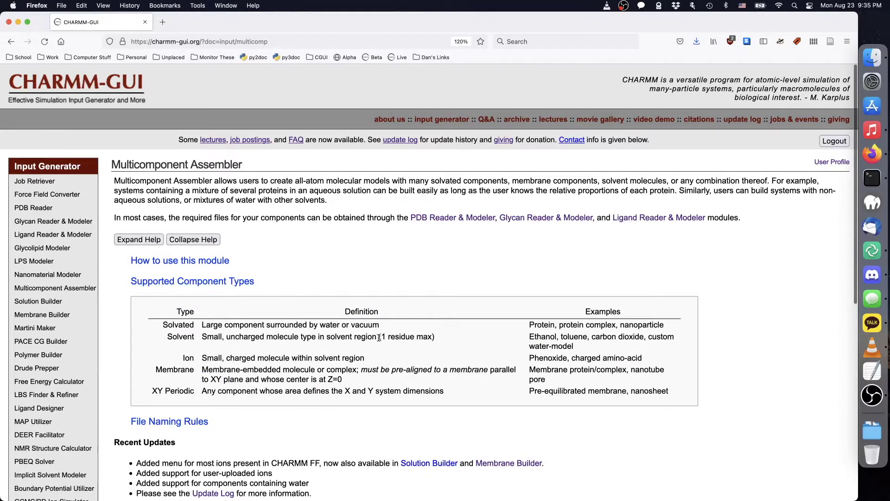
left_click_drag(378, 337, 437, 339)
left_click(449, 339)
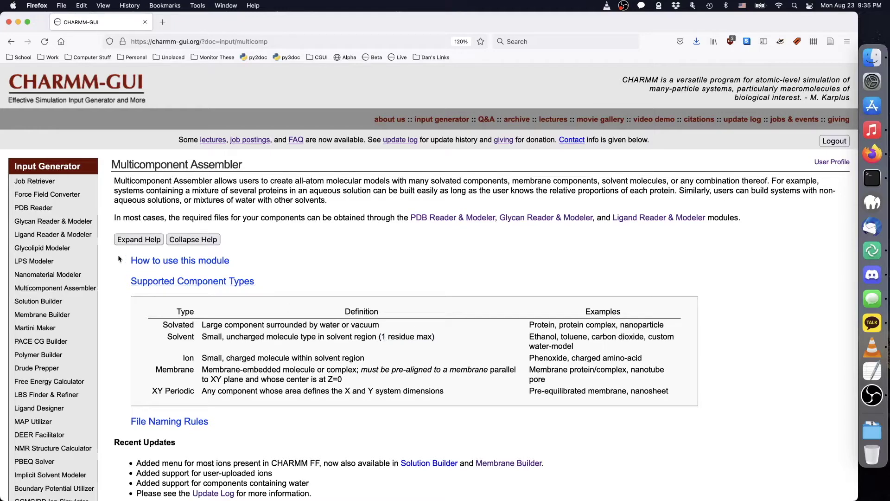
Open Ligand Reader & Modeler and sketch ethanol's heavy atoms as a carbon-carbon single bond with an oxygen attached to one end
left_click(58, 234)
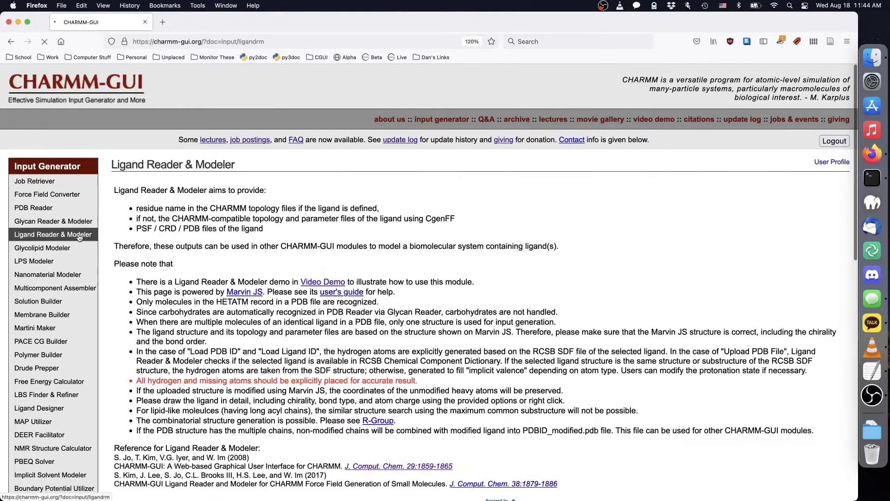
scroll(147, 260, "down", 5)
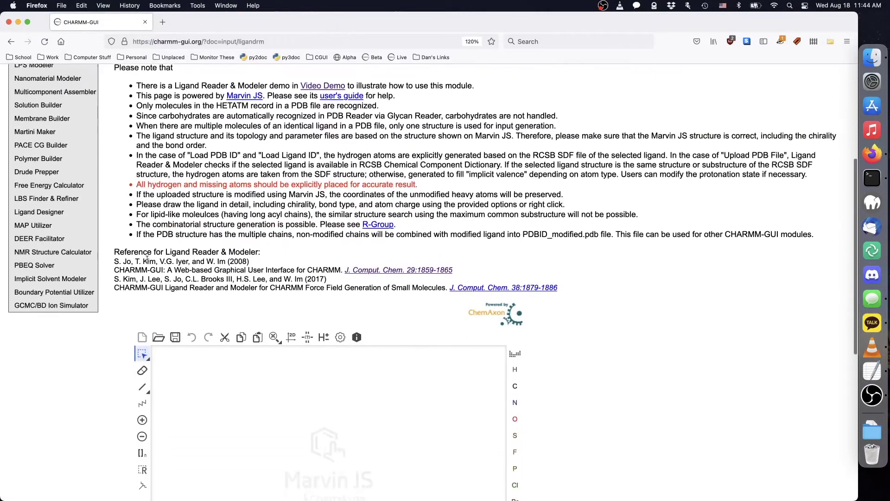
scroll(147, 259, "down", 4)
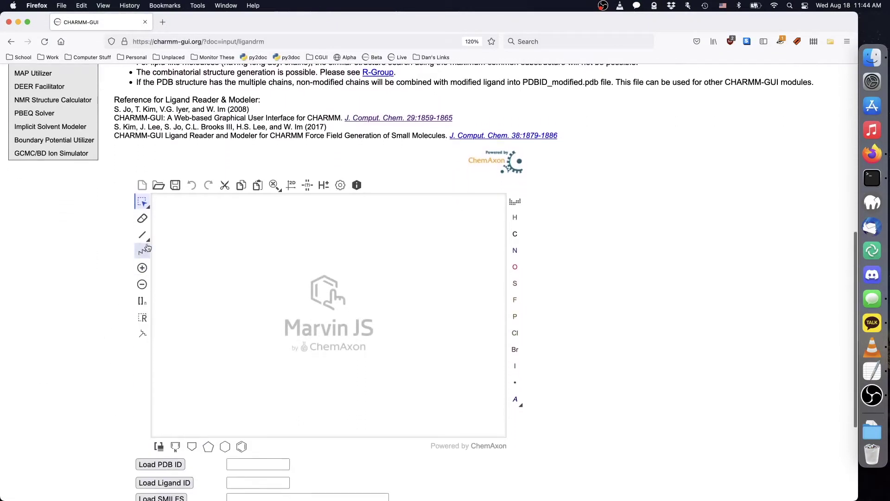
left_click(143, 235)
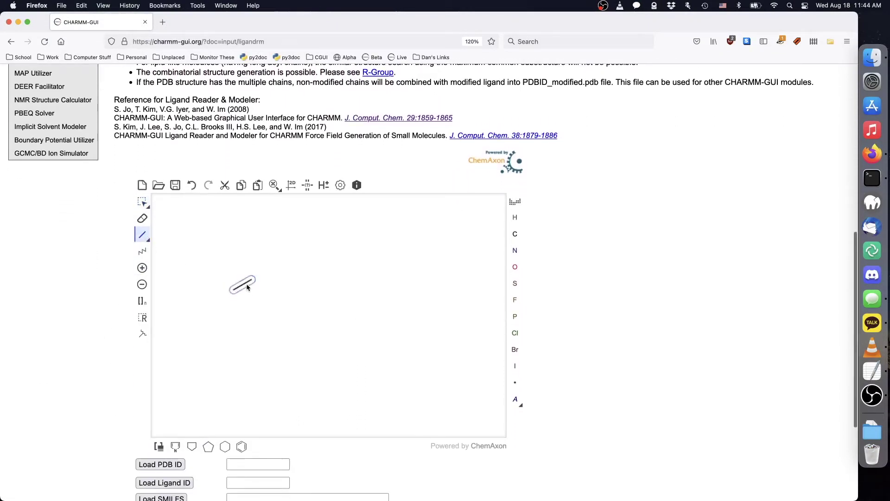
left_click(234, 290)
left_click(514, 266)
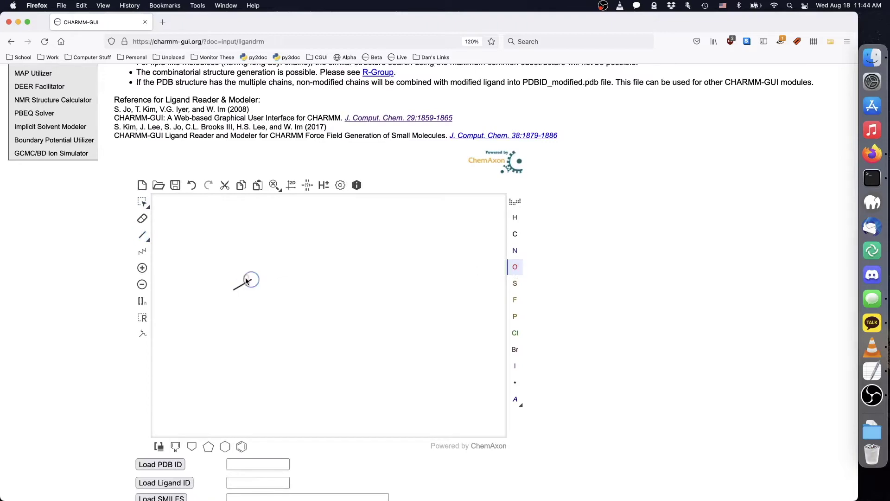
left_click_drag(251, 279, 256, 254)
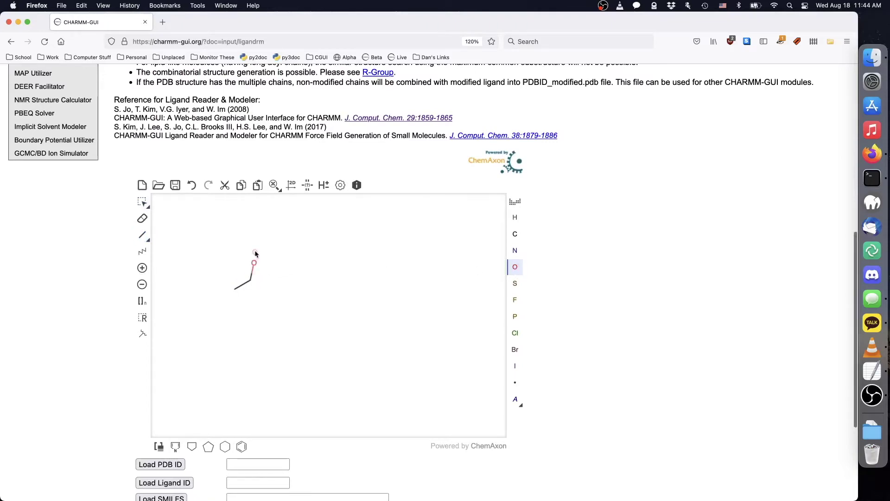
Add explicit hydrogens to the sketched ethanol and run the ligand search
left_click(324, 185)
scroll(614, 256, "down", 5)
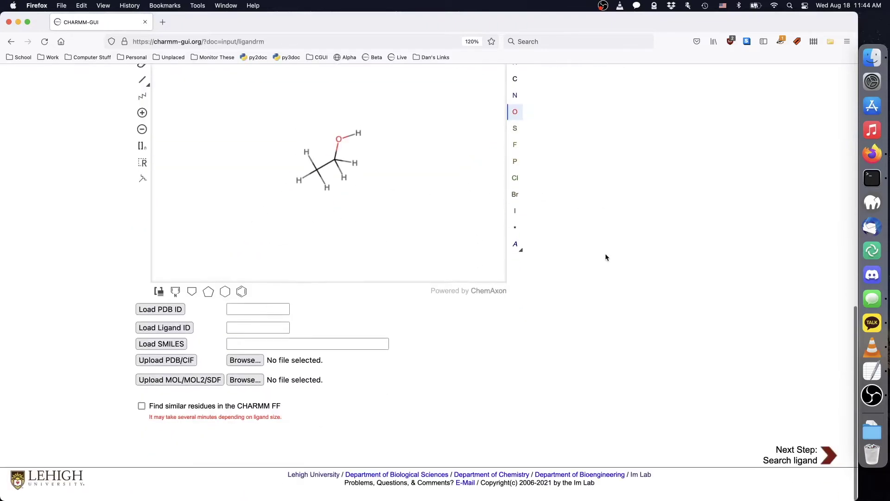
left_click(793, 446)
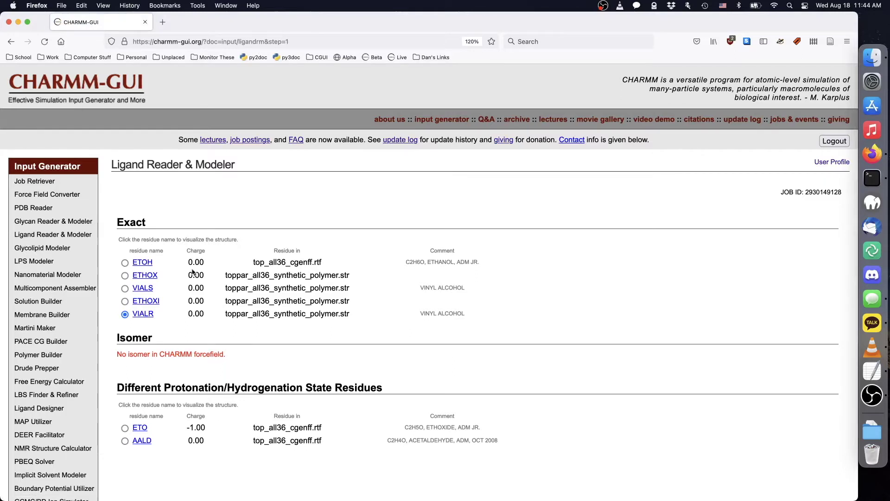
Generate the PDB for the exact-match residue ETOH and save the resulting charmm-gui.tgz archive
left_click(125, 262)
scroll(703, 285, "down", 4)
left_click(823, 458)
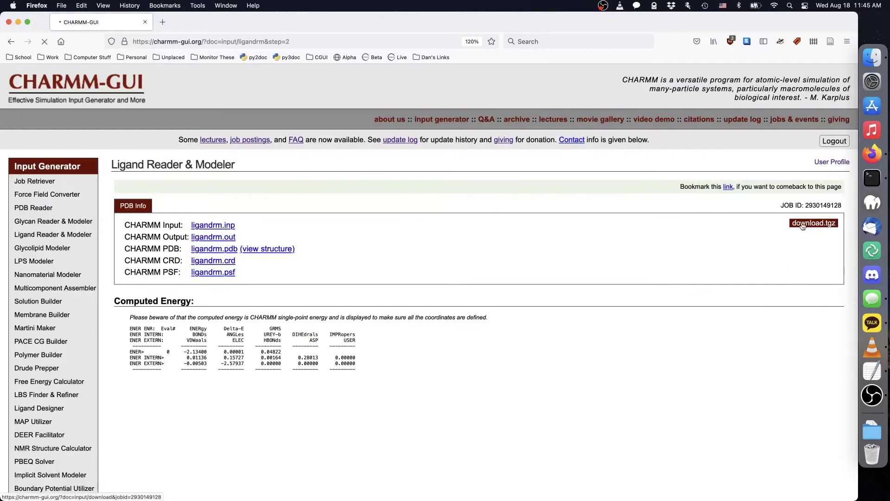
left_click(812, 223)
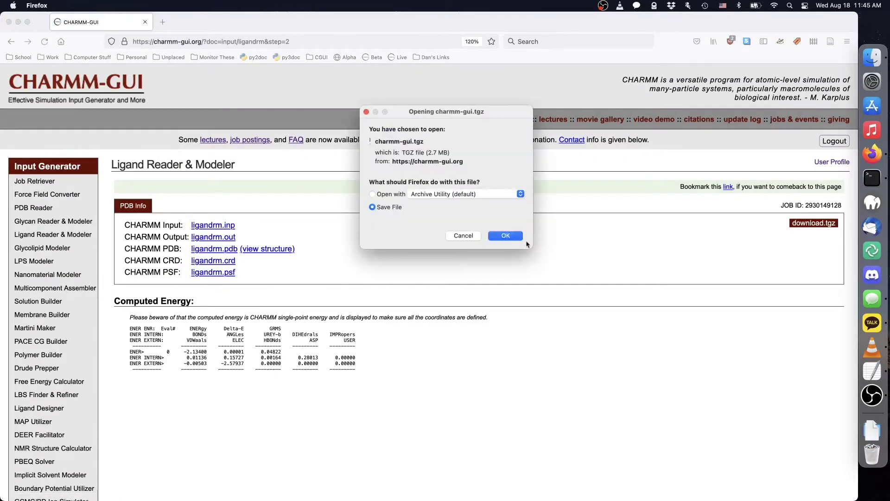
left_click(505, 236)
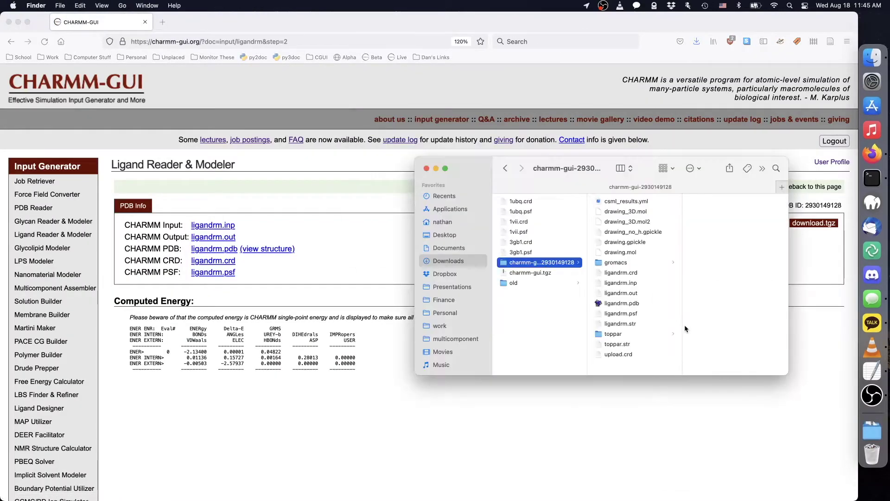
Rename ligandrm.psf in the extracted ethanol folder as etoh.psf
left_click(620, 313)
key("Return")
type("e")
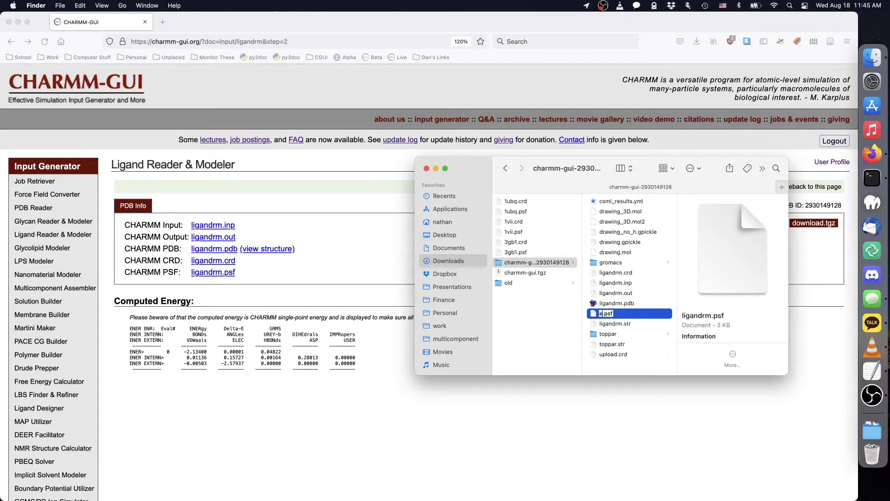
type("toh")
key("Return")
Rename ligandrm.crd as etoh.crd and move both etoh files into the Downloads folder
left_click(630, 283)
key("Return")
type("etoh.c")
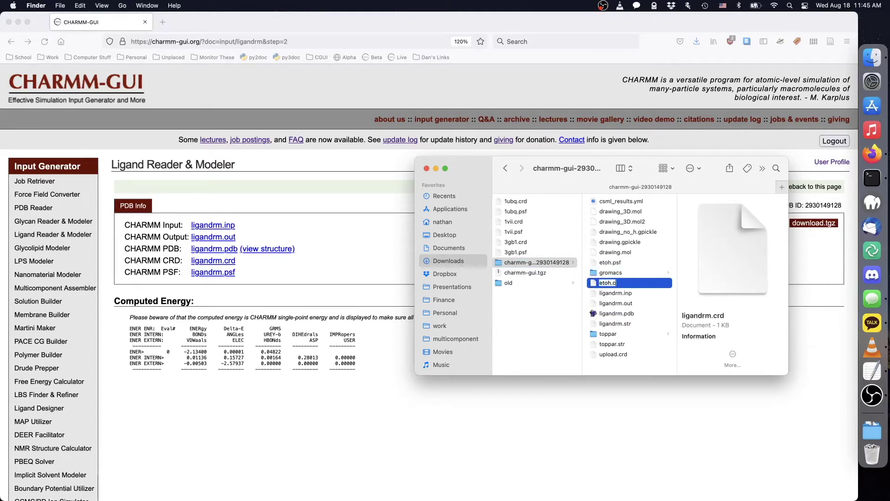
type("rd")
key("Return")
left_click(617, 273, "shift")
left_click_drag(616, 272, 530, 319)
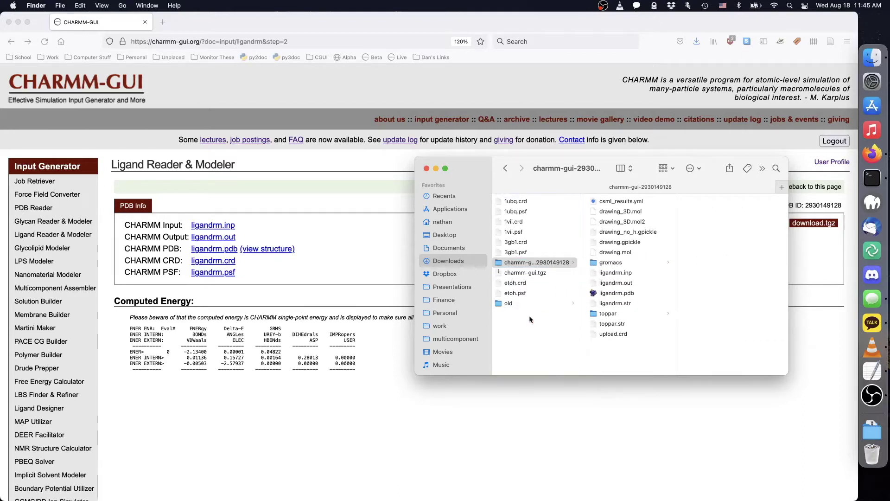
Start a new Ligand Reader & Modeler job and load the structure with ligand ID ATP
left_click(53, 234)
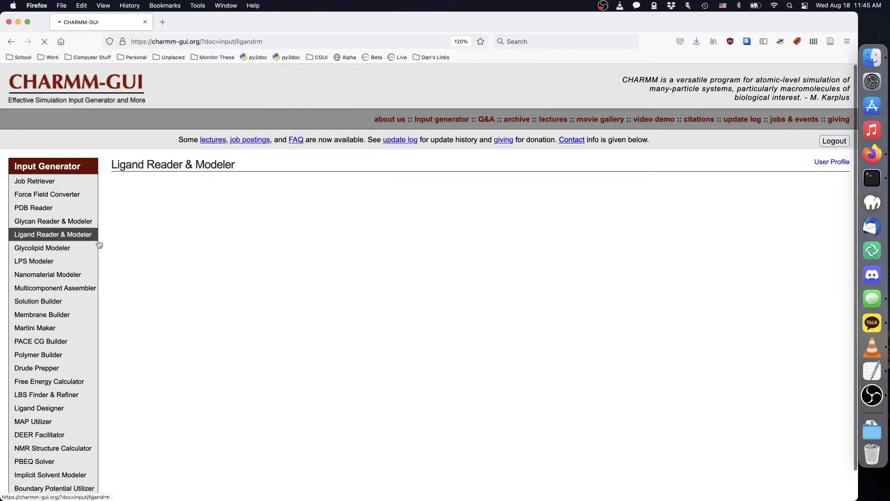
scroll(337, 310, "down", 15)
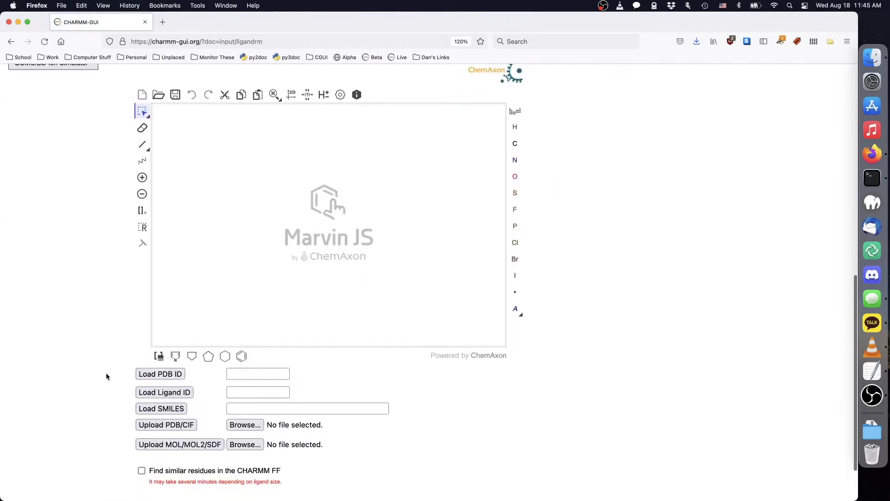
left_click(237, 389)
type("ATP")
left_click(143, 392)
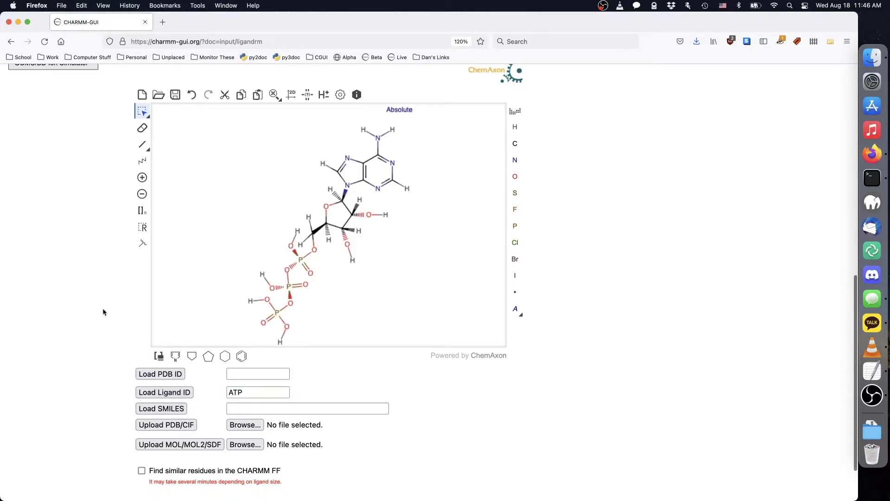
Search for the loaded ligand, choose the ATP residue with the different protonation state, and generate its PDB
scroll(591, 293, "down", 3)
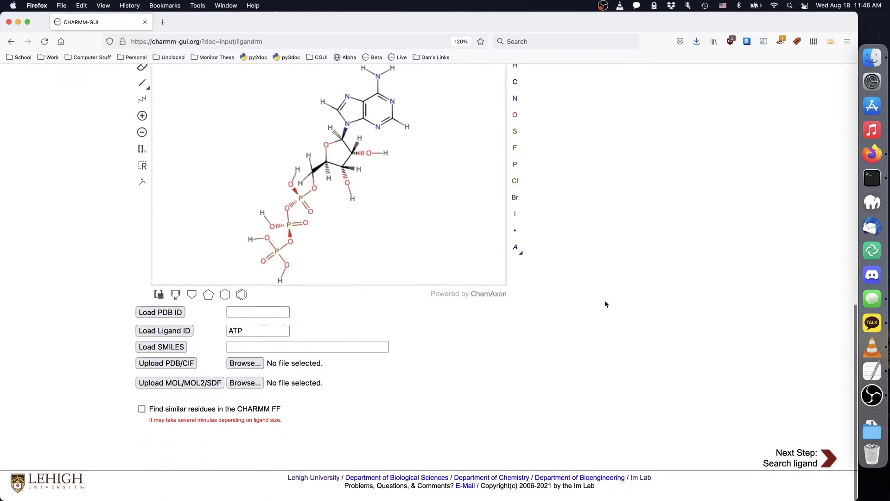
left_click(823, 455)
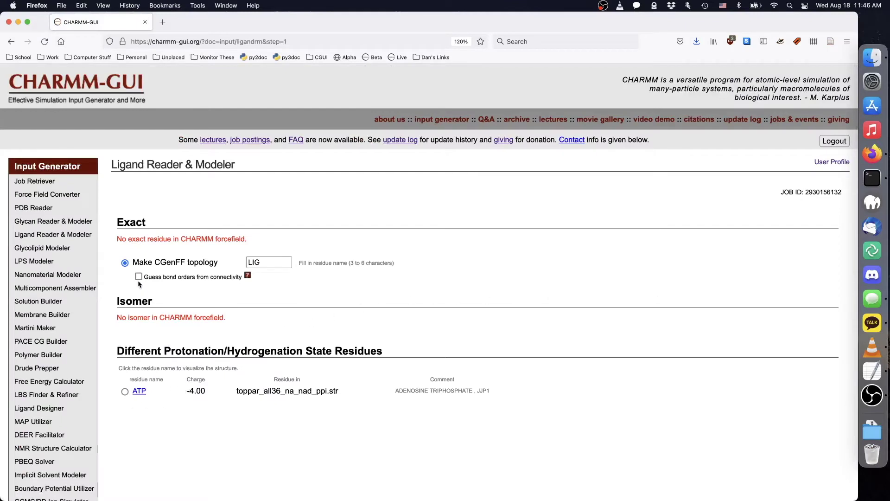
left_click(124, 392)
scroll(571, 369, "down", 1)
scroll(571, 369, "down", 4)
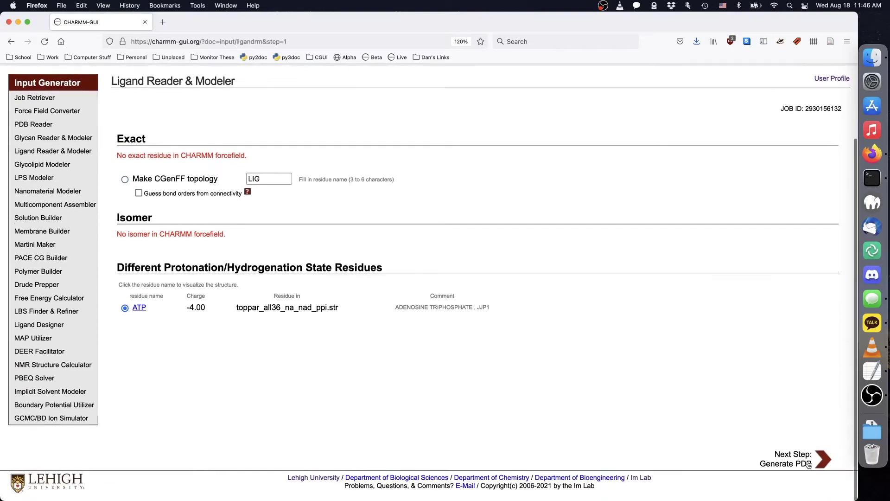
left_click(822, 458)
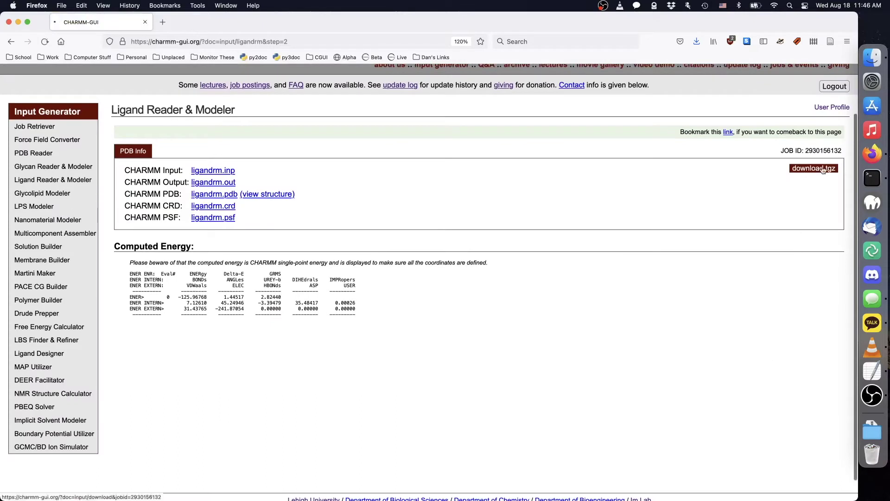
Download the ATP job archive and extract charmm-gui(1).tgz in the Downloads folder
left_click(813, 168)
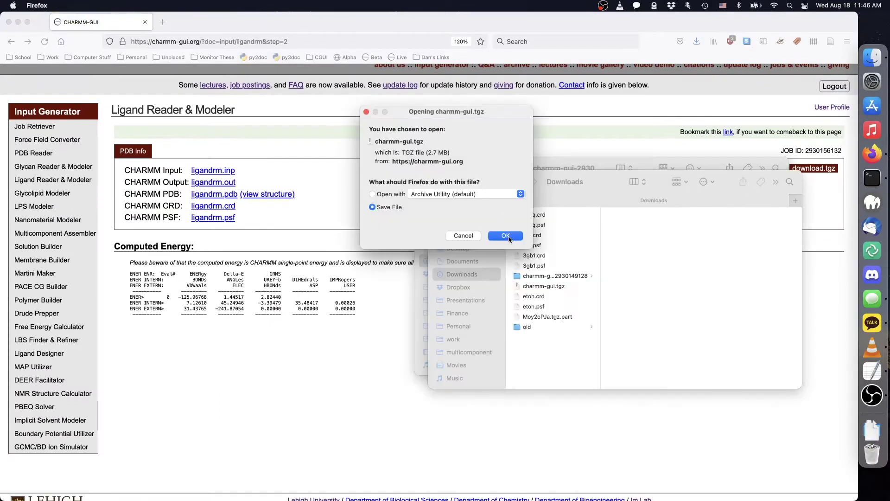
left_click(562, 235)
left_click(863, 427)
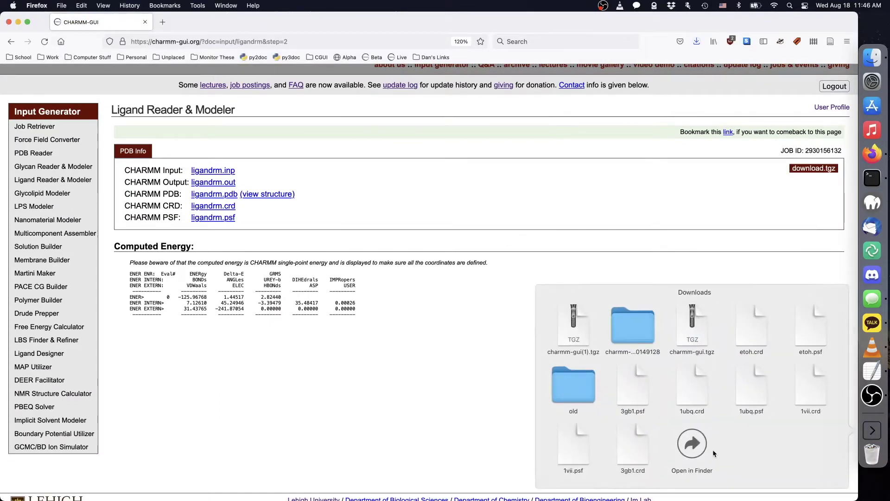
left_click(693, 439)
double_click(571, 296)
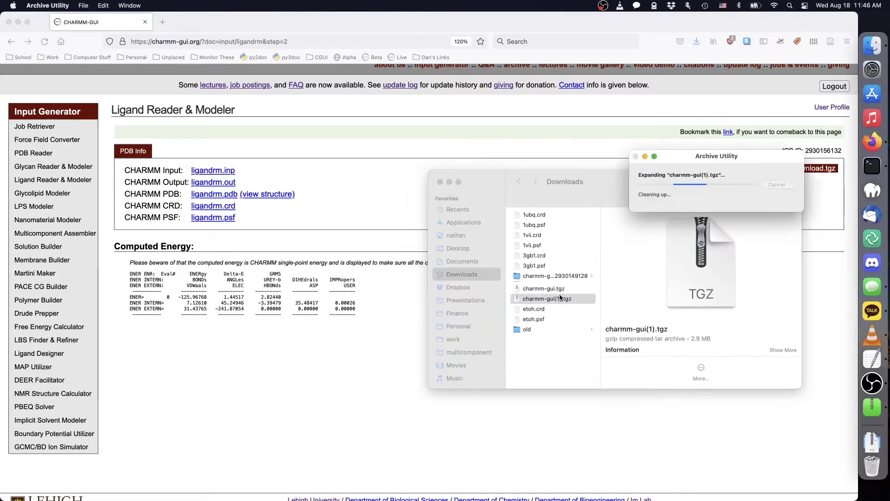
Rename ligandrm.psf as atp.psf and ligandrm.crd as atp.crd in the extracted ATP folder
left_click(643, 350)
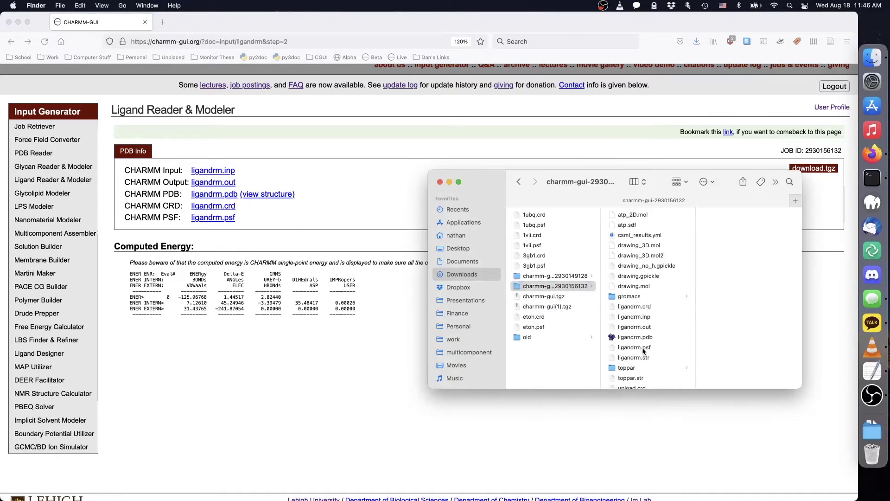
key("Return")
type("atp")
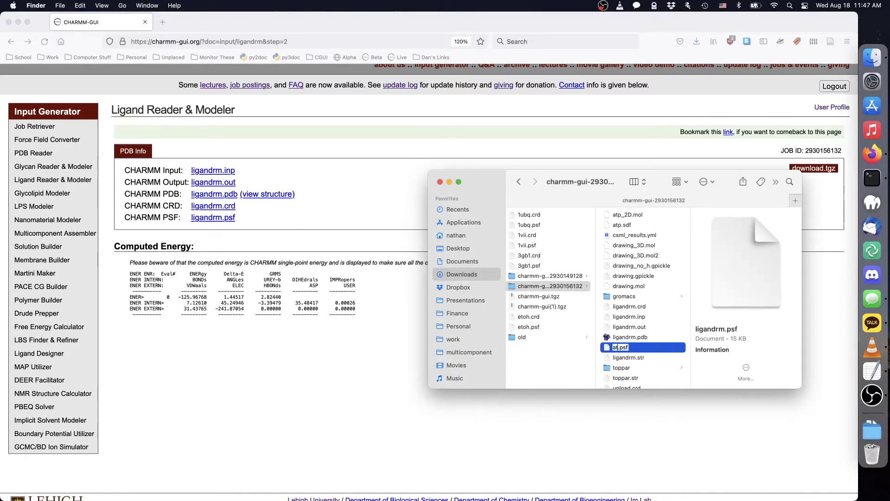
key("Return")
left_click(641, 316)
key("Return")
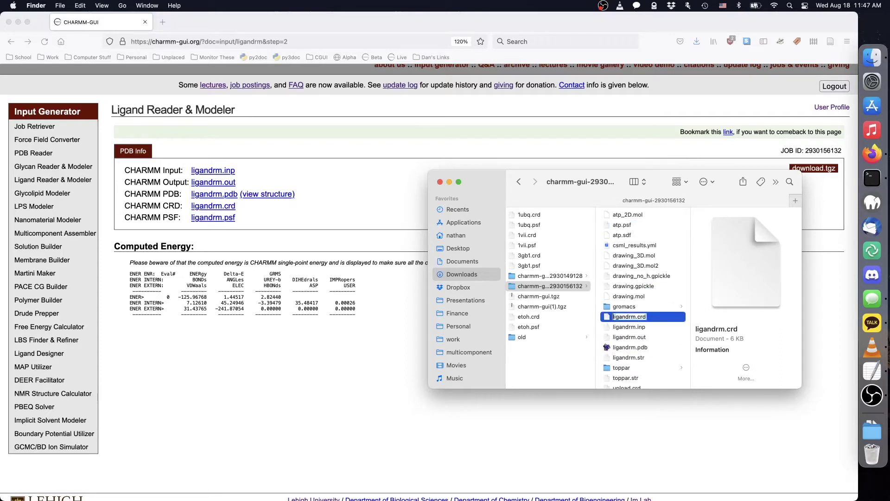
type("atp")
key("Return")
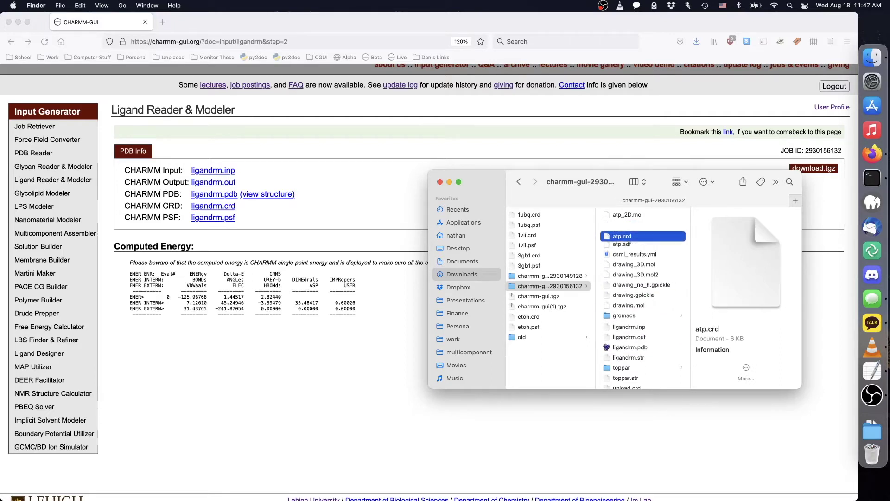
Open Multicomponent Assembler at its upload area and move atp.crd and atp.psf into the Downloads folder in Finder
left_click(639, 235, "shift")
key("super+Tab")
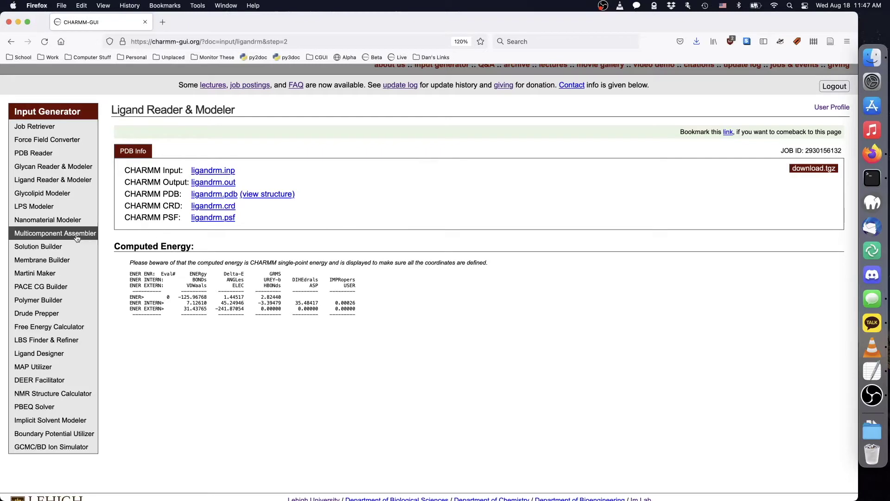
left_click(55, 233)
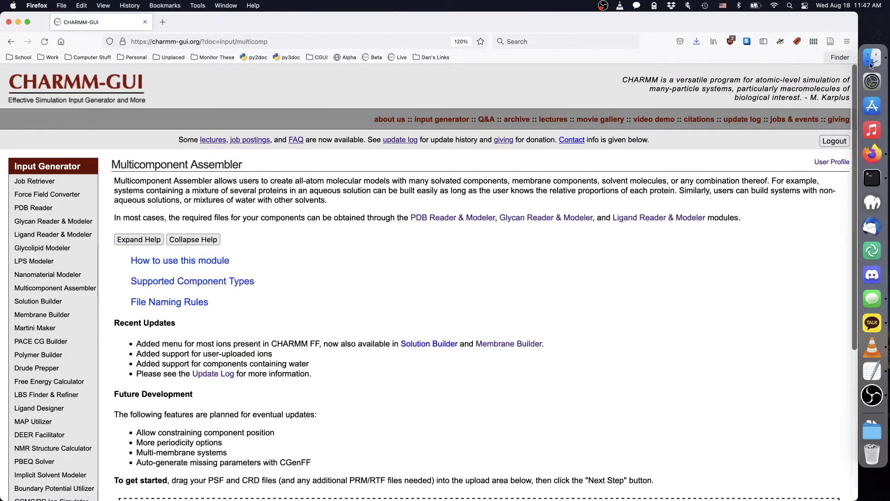
left_click(871, 65)
scroll(362, 272, "down", 5)
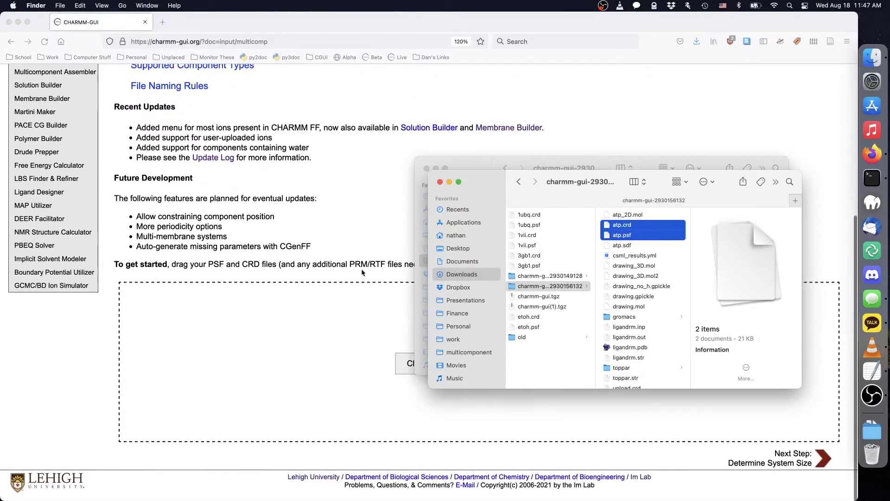
left_click_drag(657, 240, 562, 355)
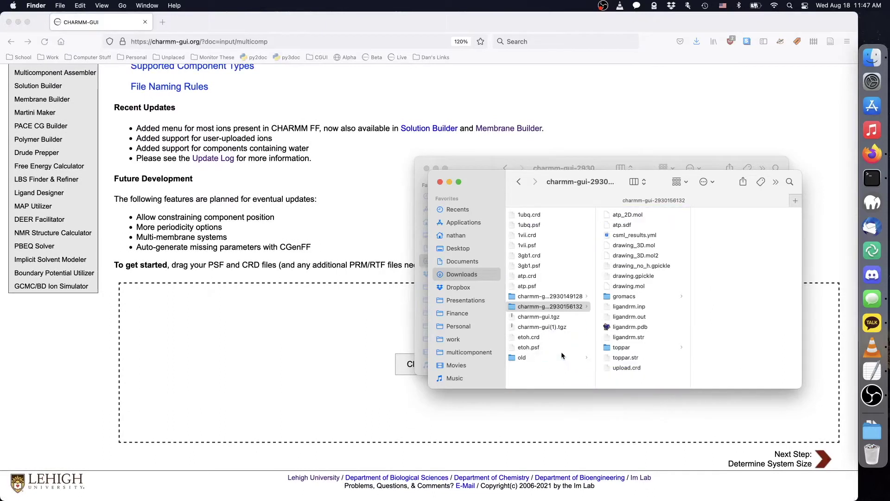
Upload the CRD and PSF files of 3gb1, atp and etoh to Multicomponent Assembler and continue to system size determination
left_click(537, 257)
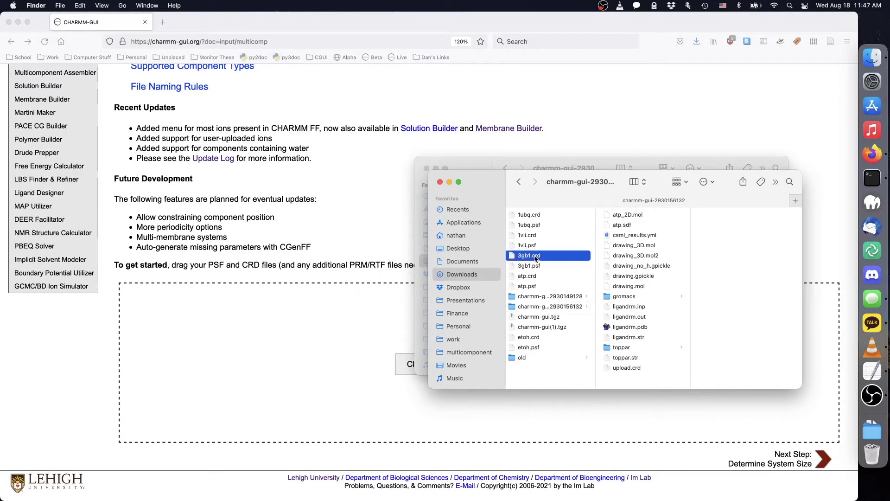
left_click(535, 288, "shift")
left_click_drag(533, 287, 352, 370)
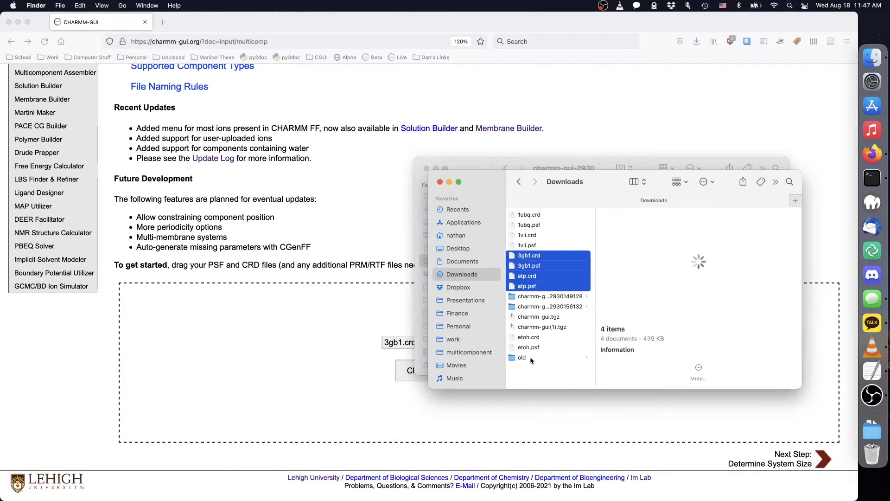
left_click(550, 337)
left_click(551, 347, "shift")
left_click_drag(552, 347, 359, 350)
left_click(377, 238)
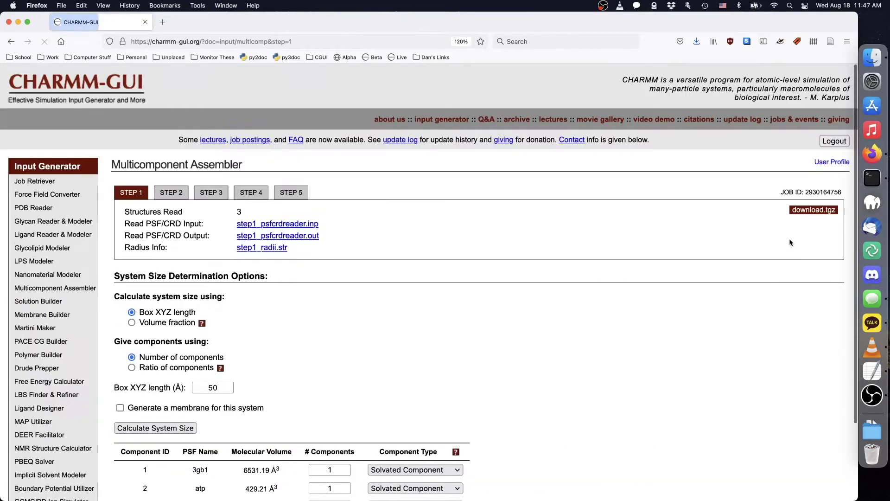
Set the component type of etoh to Solvent Molecule and of atp to Ion
scroll(790, 243, "down", 2)
scroll(789, 238, "down", 3)
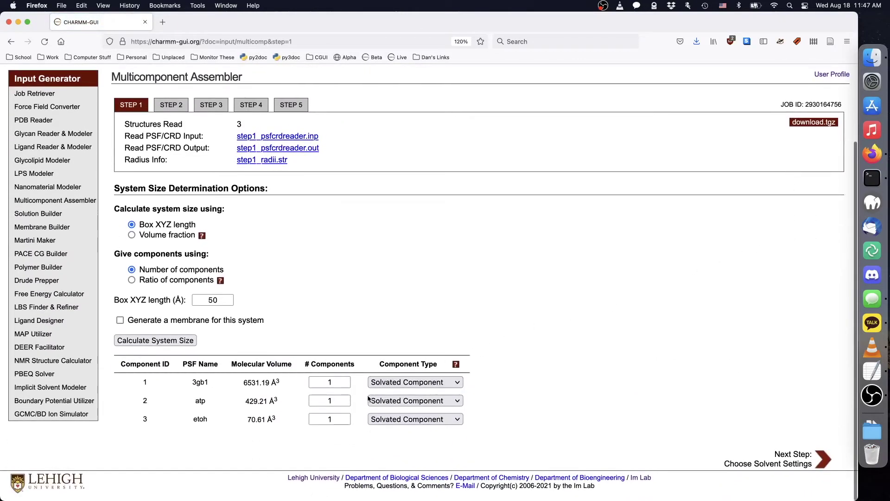
left_click(347, 401)
left_click(344, 418)
left_click(496, 407)
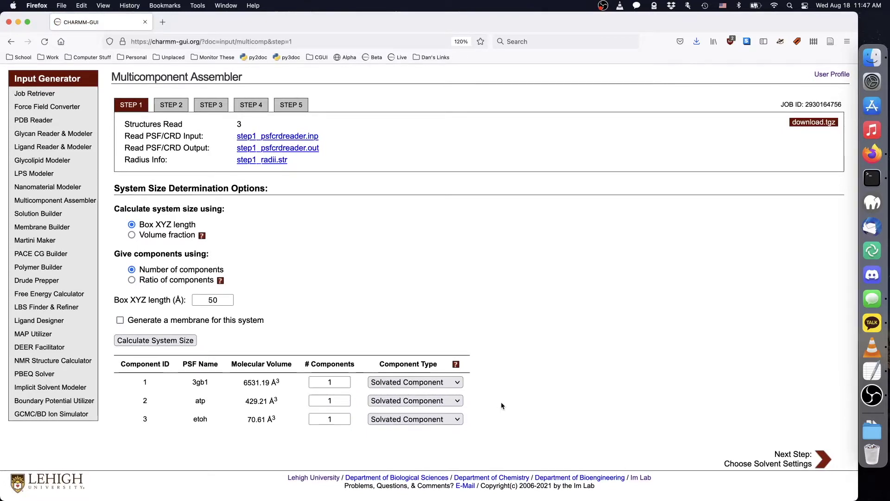
scroll(501, 403, "down", 1)
left_click(442, 418)
left_click(436, 430)
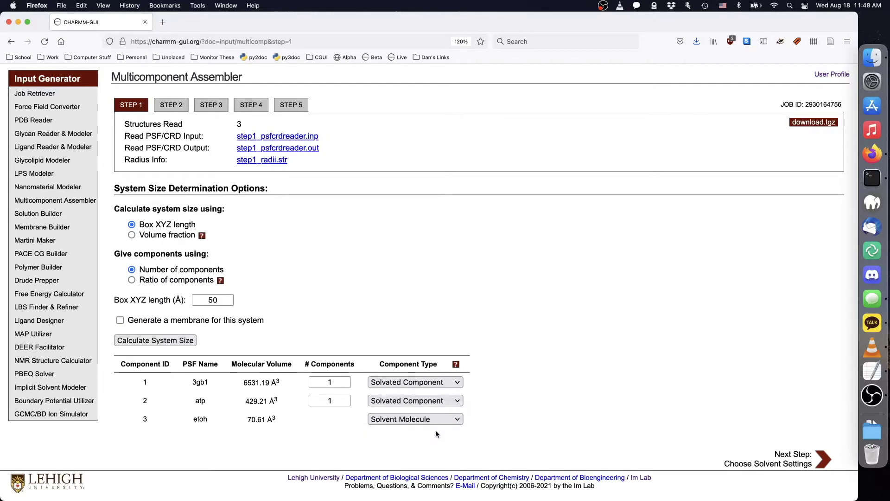
left_click(436, 401)
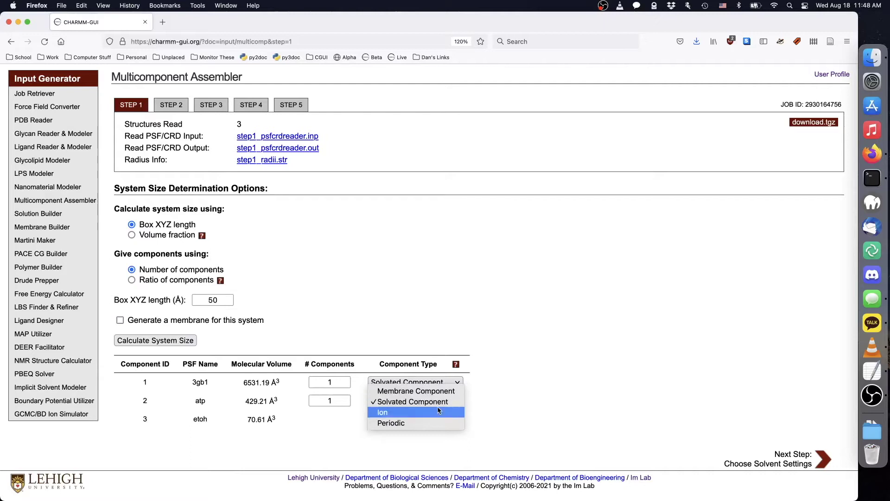
left_click(438, 411)
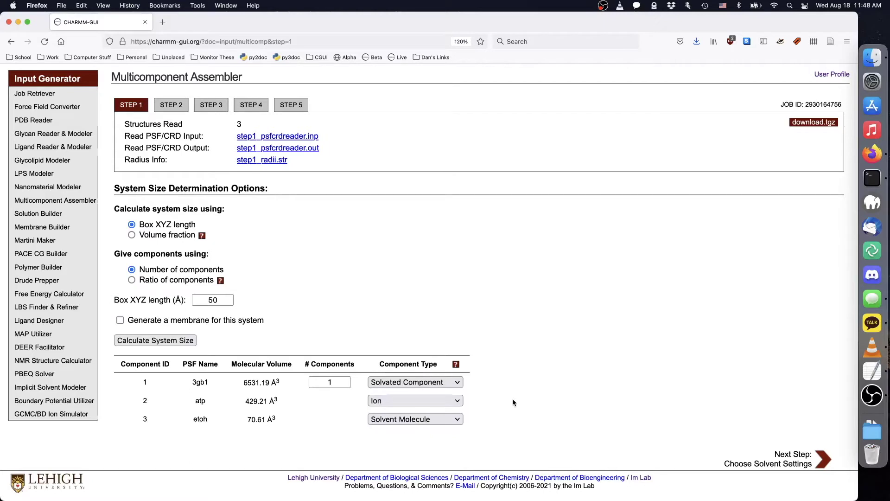
Size the system by volume fraction 0.05 and ratio of components with a best-guess box length of 80 Å, then calculate and proceed to solvent settings
left_click(132, 235)
double_click(204, 300)
type("0.05")
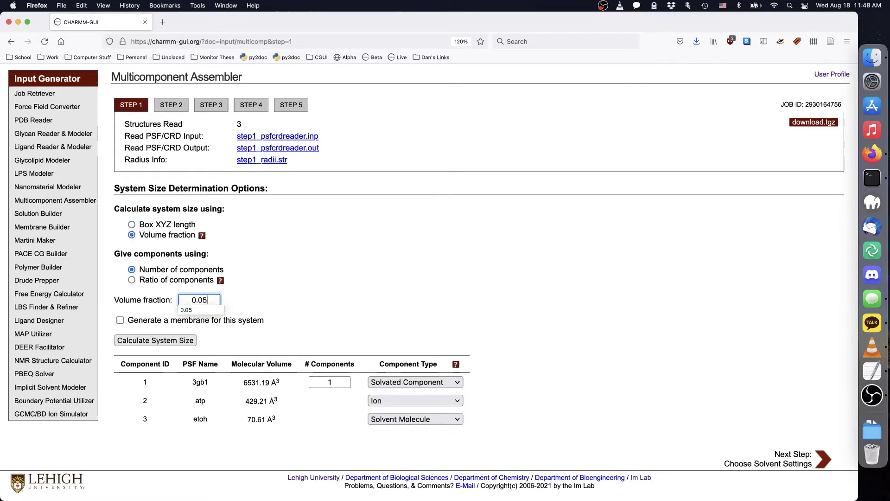
left_click(132, 280)
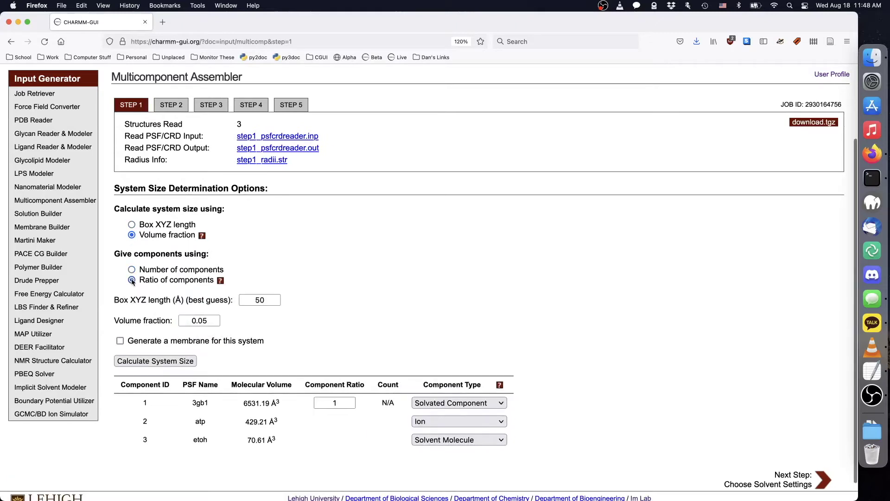
left_click_drag(265, 300, 228, 300)
type("80")
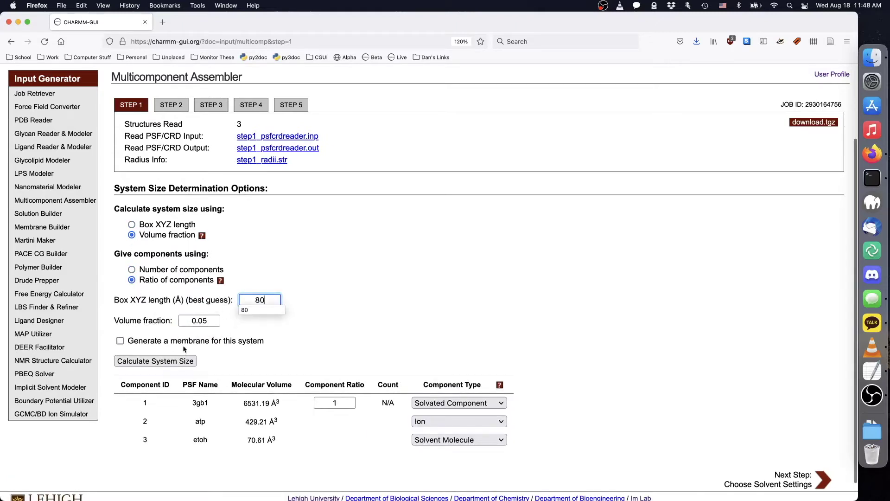
left_click(155, 360)
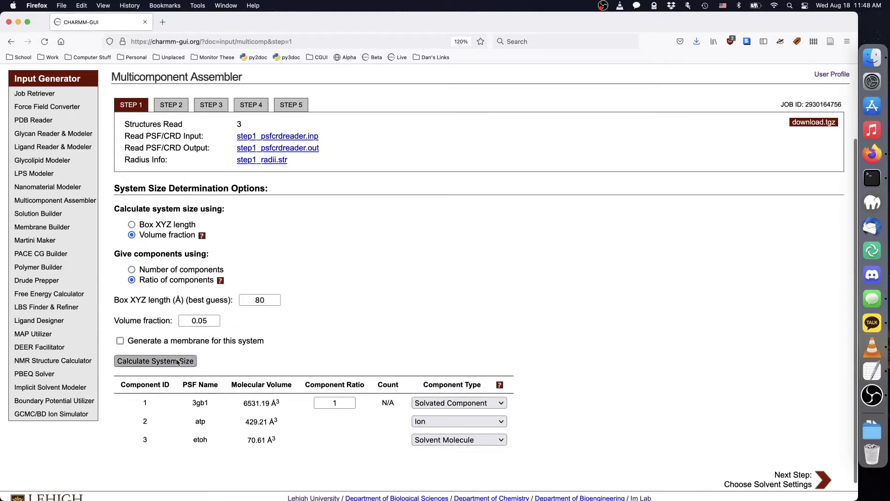
left_click(798, 475)
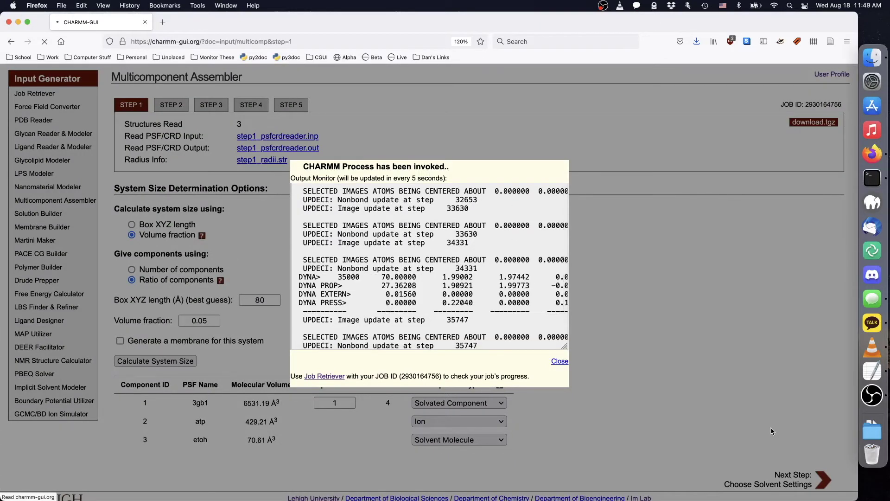
Examine the anion categories, including user-uploaded ions, and the cation categories offered for the KCl entry
scroll(770, 427, "down", 5)
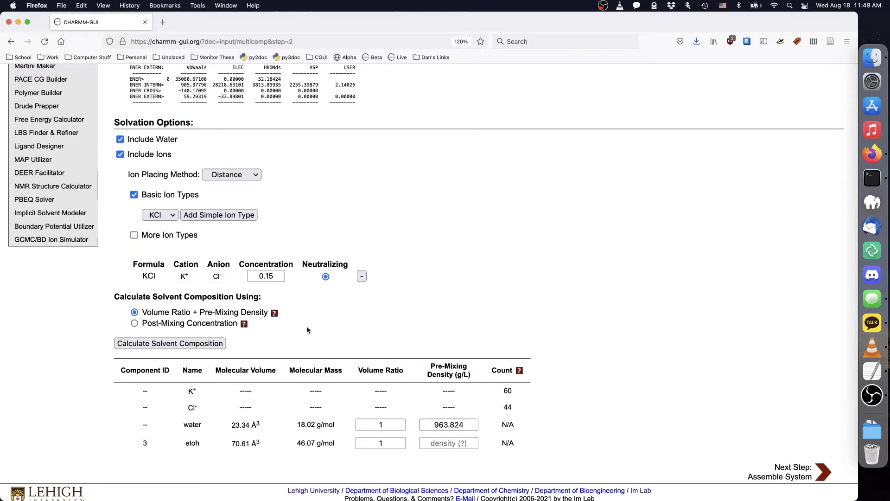
left_click(217, 276)
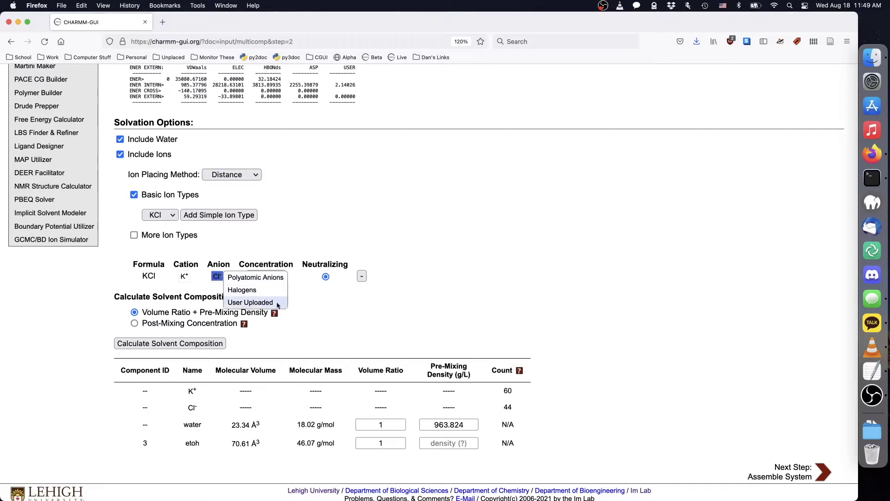
mouse_move(278, 304)
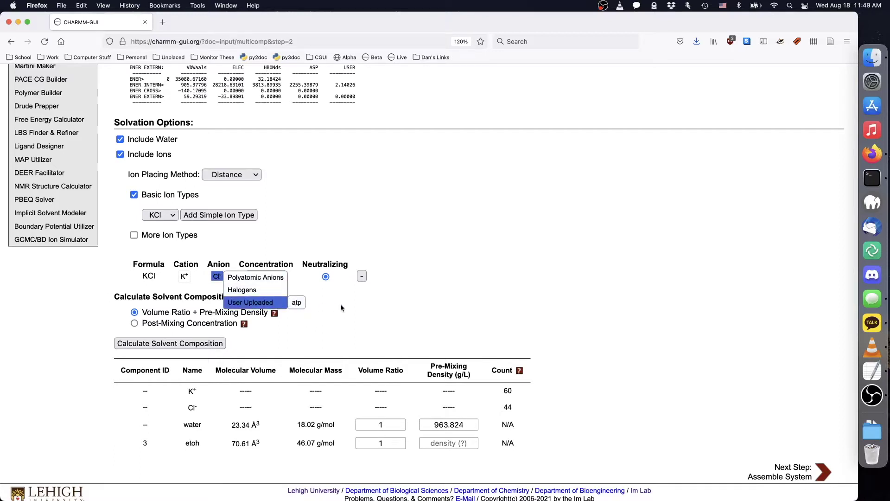
left_click(185, 277)
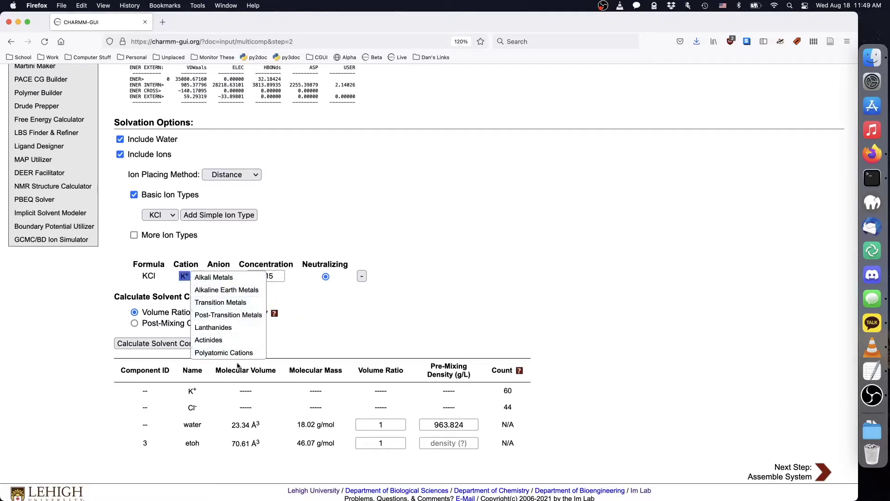
left_click(304, 325)
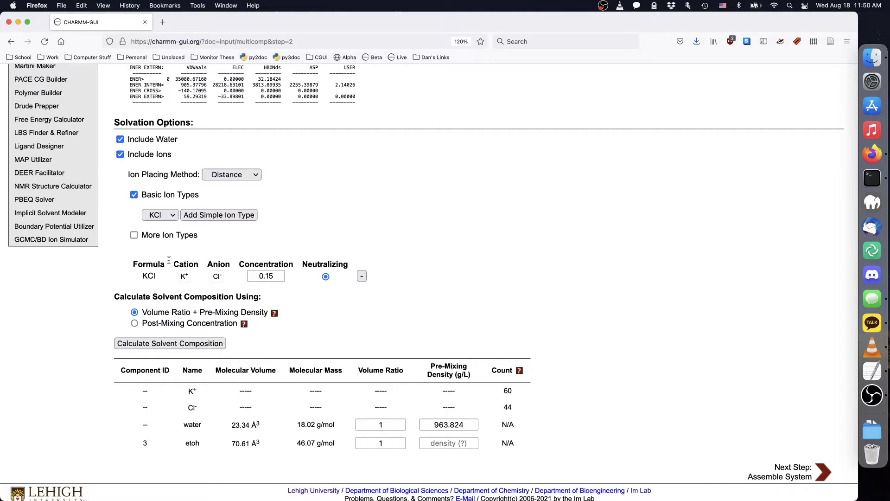
Enable more ion types and add an ion pair of Mg2+ as cation and the user-uploaded atp as anion
left_click(133, 235)
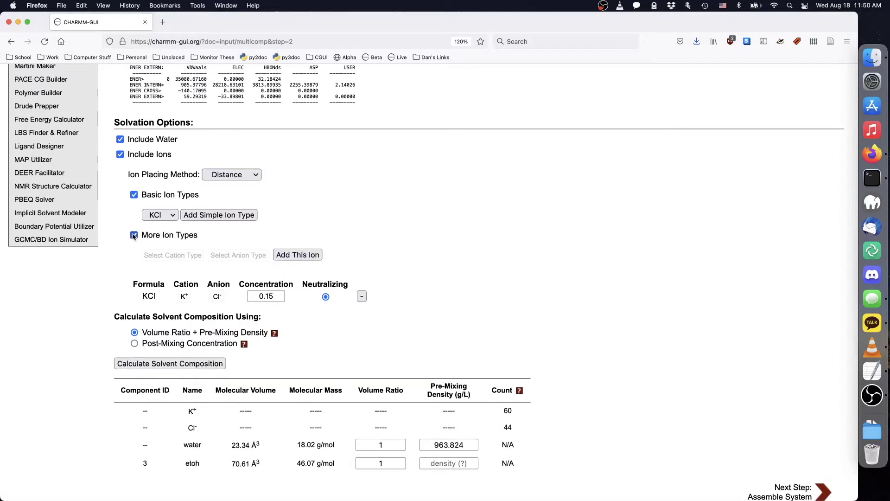
left_click(245, 256)
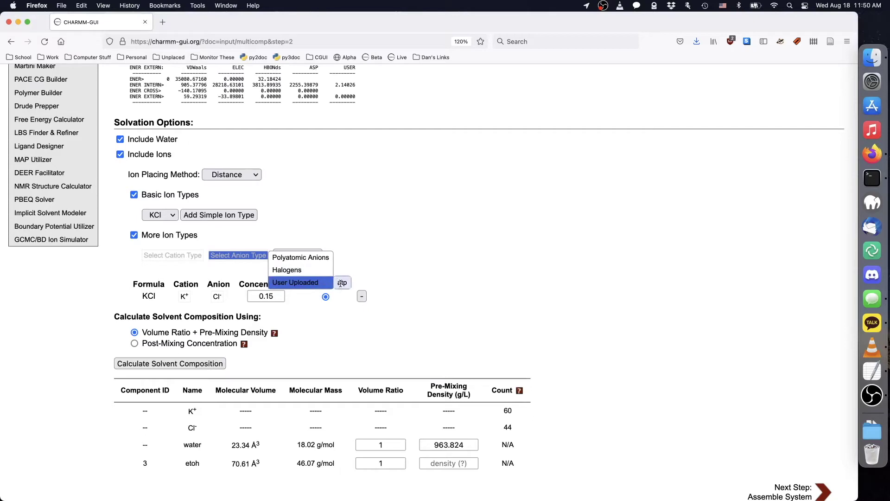
left_click(342, 283)
left_click(179, 255)
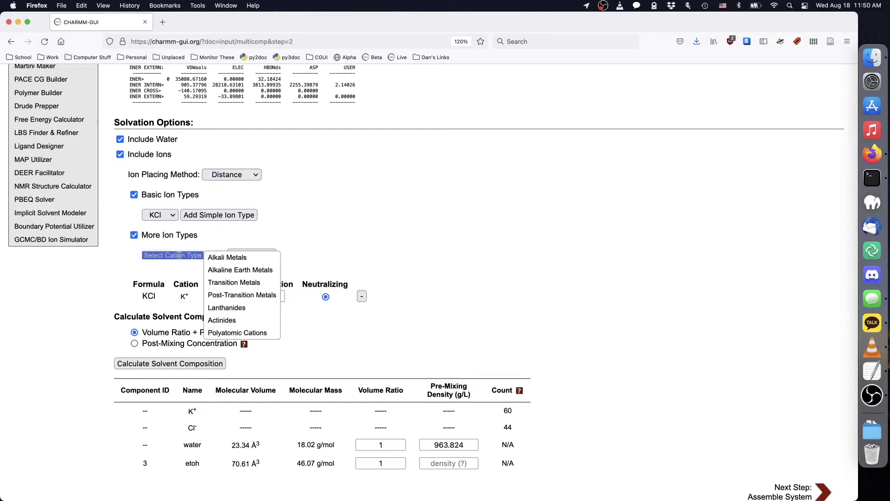
mouse_move(246, 268)
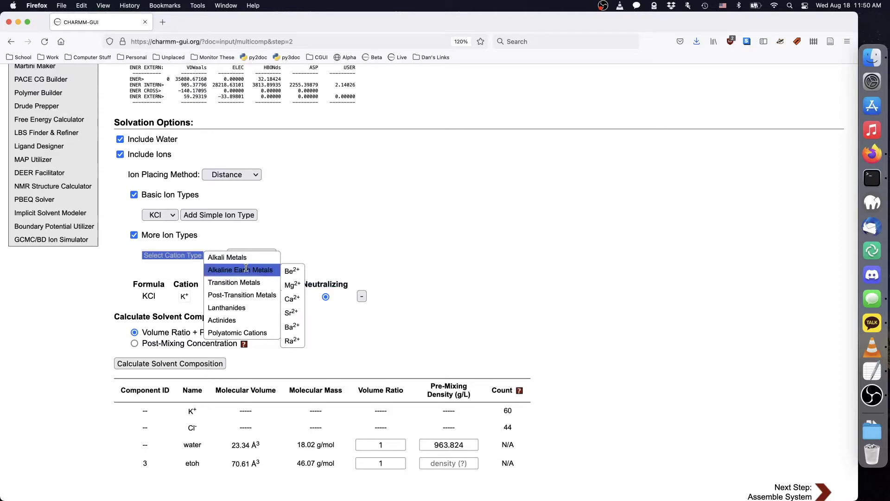
left_click(297, 285)
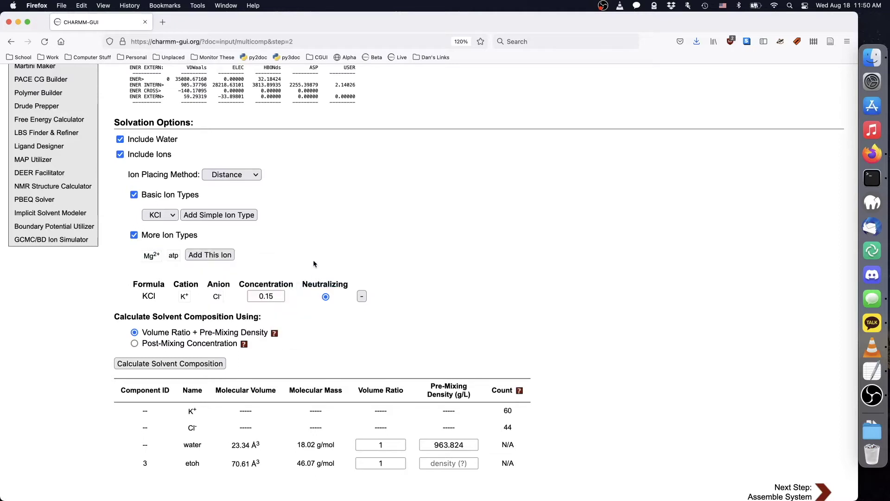
left_click(212, 256)
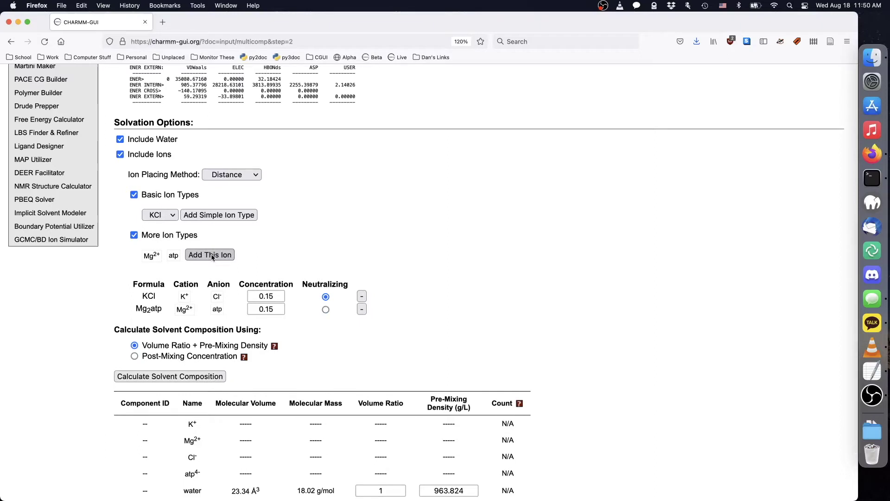
Set the concentration of the Mg2atp entry to 0.01
left_click(275, 310)
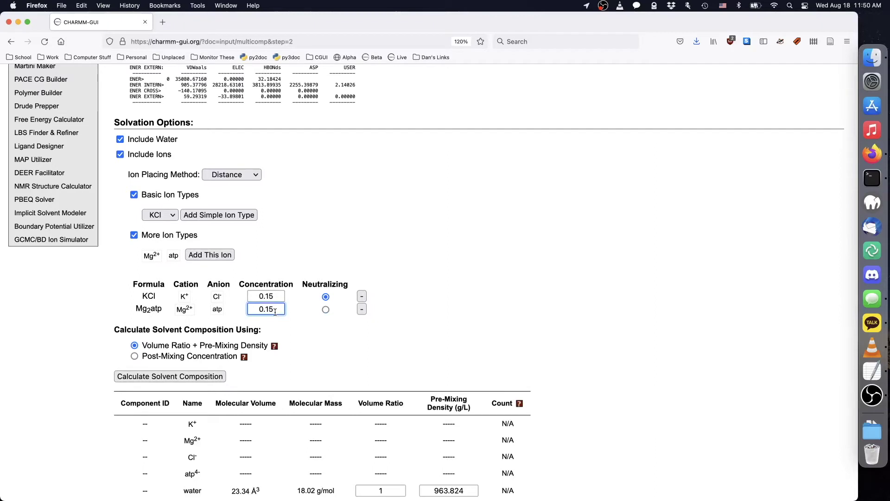
scroll(275, 313, "down", 2)
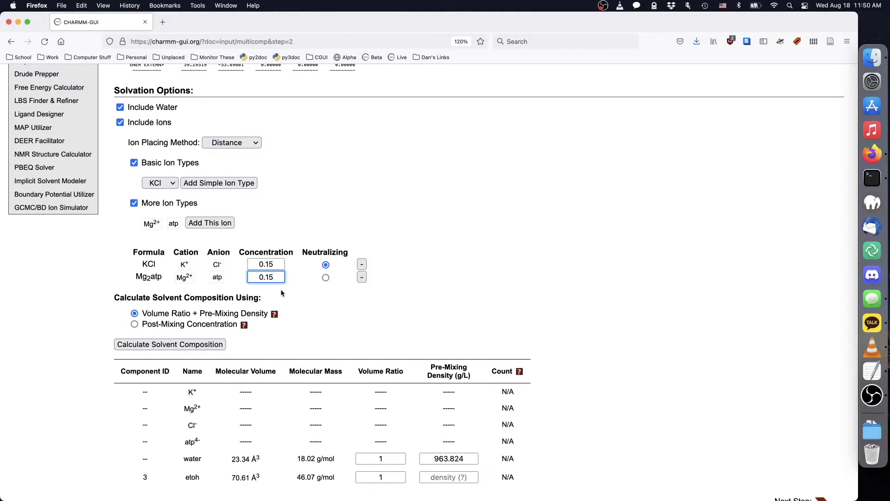
key("BackSpace")
key("BackSpace")
key("BackSpace")
type(".01")
left_click(331, 296)
Preview the Post-Mixing Concentration option for the solvent composition and return to Volume Ratio + Pre-Mixing Density
scroll(331, 298, "down", 1)
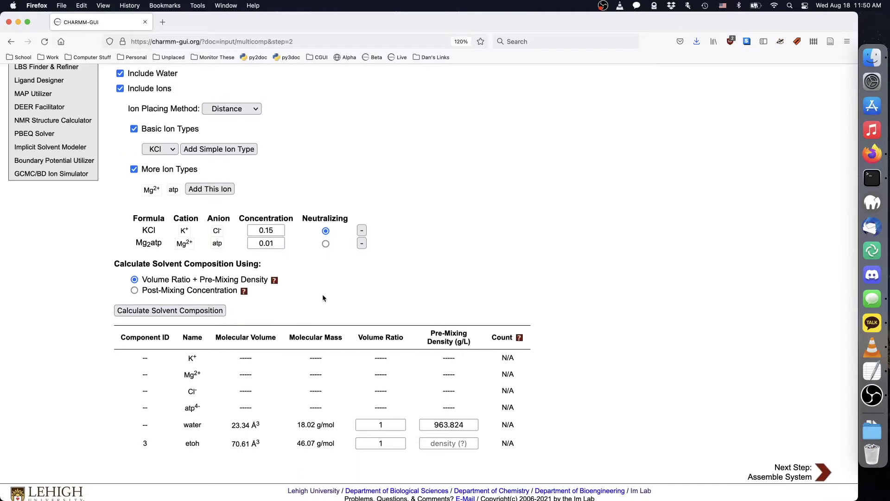
left_click(135, 291)
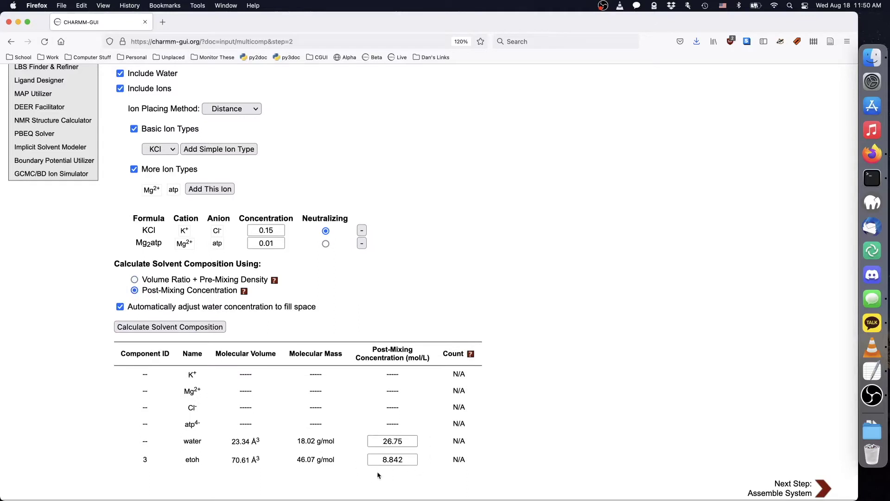
left_click(135, 280)
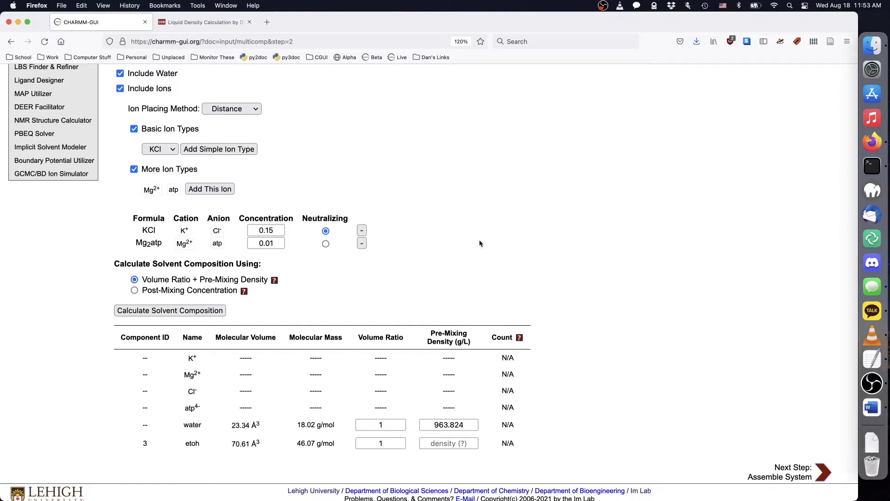
Switch to the DDBST Saturated Liquid Density page and calculate ethanol's density at 310.15 K
left_click(234, 22)
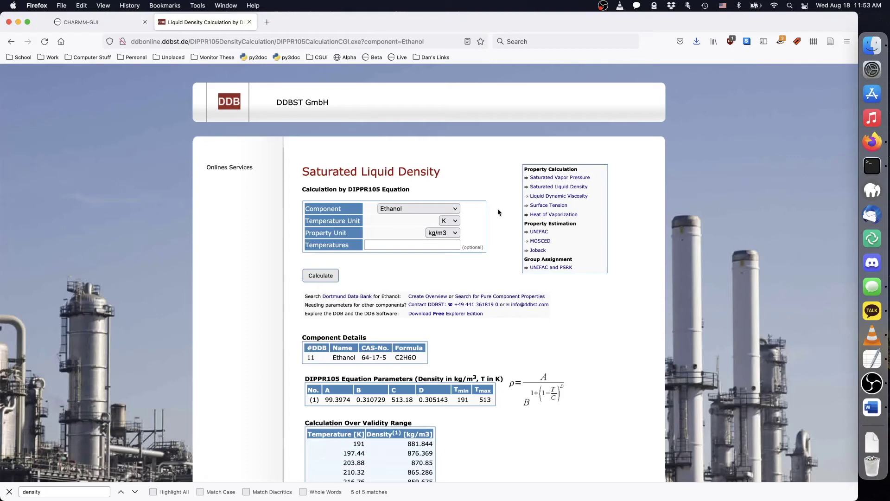
left_click(412, 245)
type("310.15")
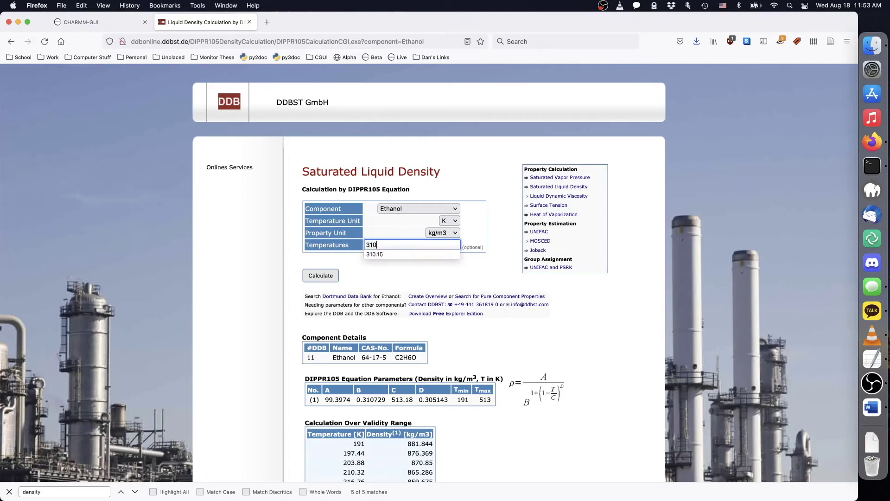
left_click(324, 276)
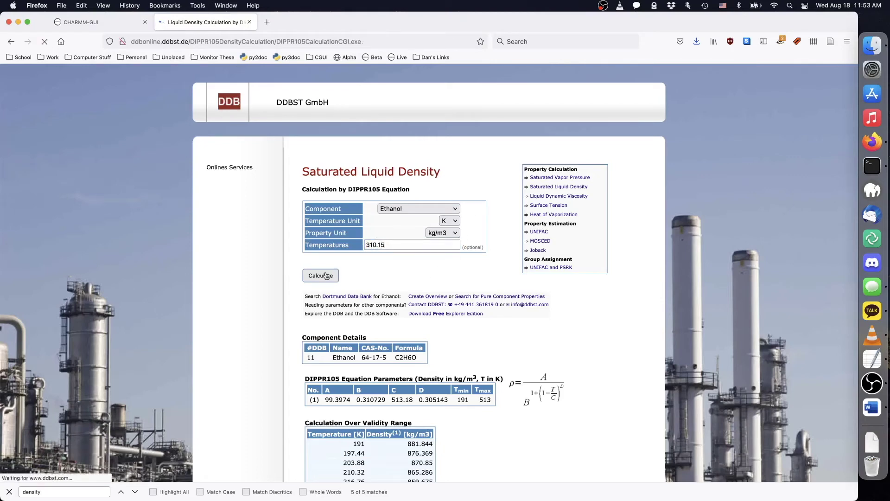
Check the pre-mixing density unit in CHARMM-GUI against the DDBST page and look up ethanol's density at the given temperature
left_click(89, 23)
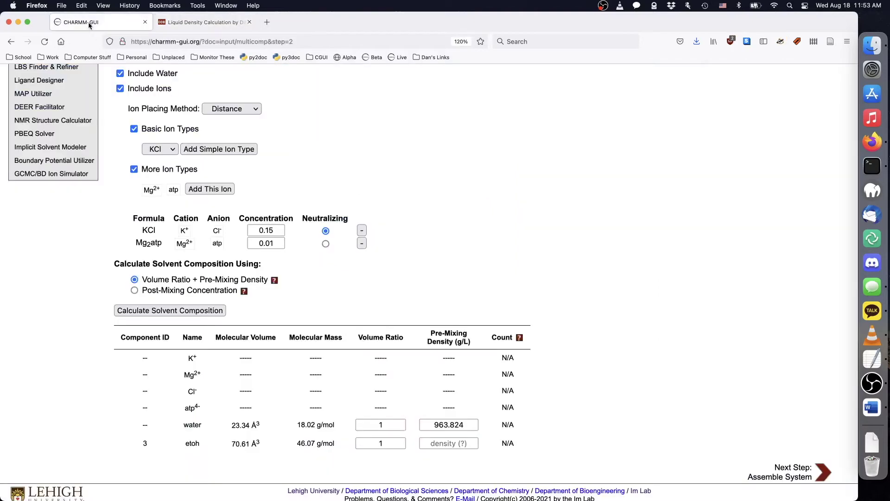
left_click_drag(454, 342, 484, 345)
left_click(209, 22)
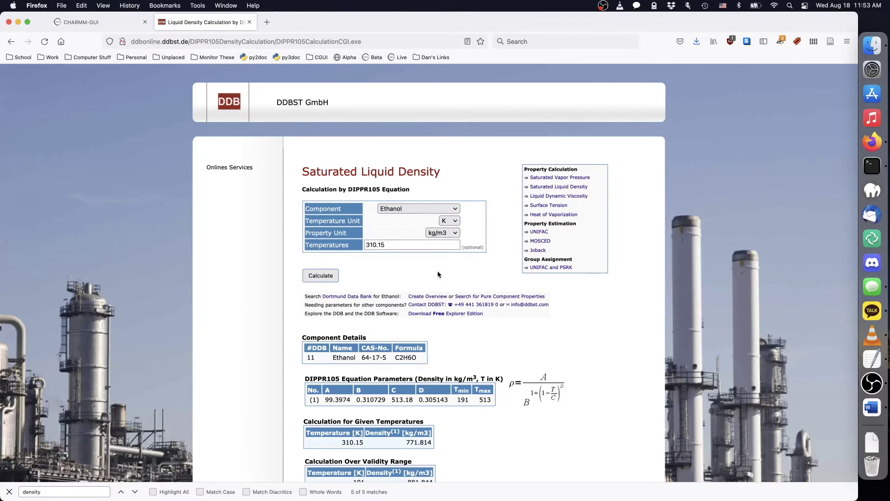
scroll(437, 270, "down", 2)
scroll(437, 273, "down", 1)
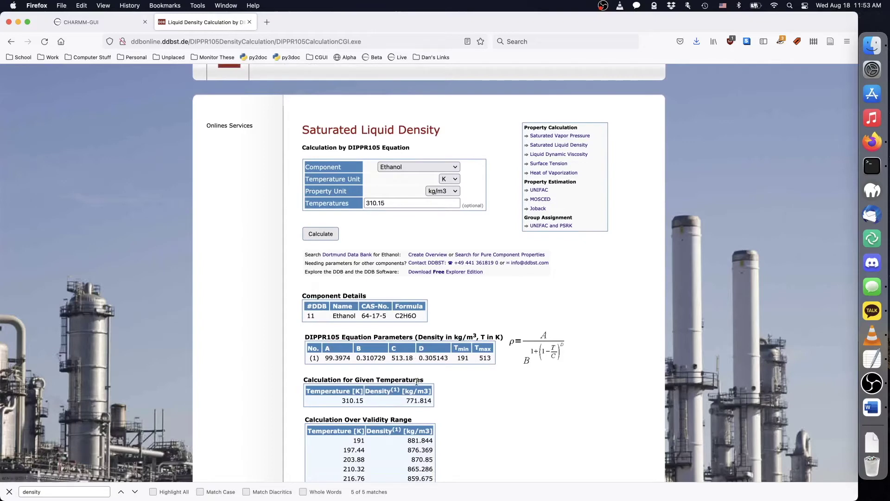
Copy ethanol's calculated density at 310.15 K from the DDBST page into the etoh pre-mixing density in CHARMM-GUI, giving 771.814 g/L
left_click_drag(406, 401, 435, 403)
key("super+c")
left_click(450, 404)
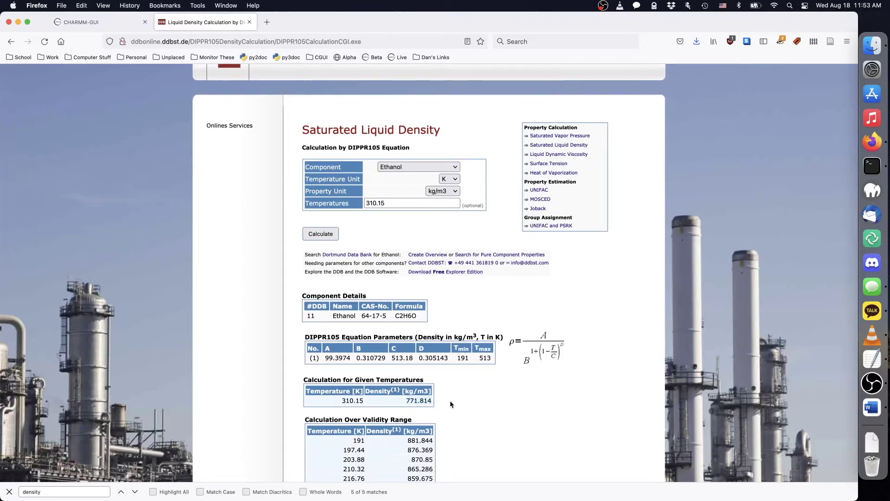
left_click(81, 22)
left_click(436, 443)
key("super+v")
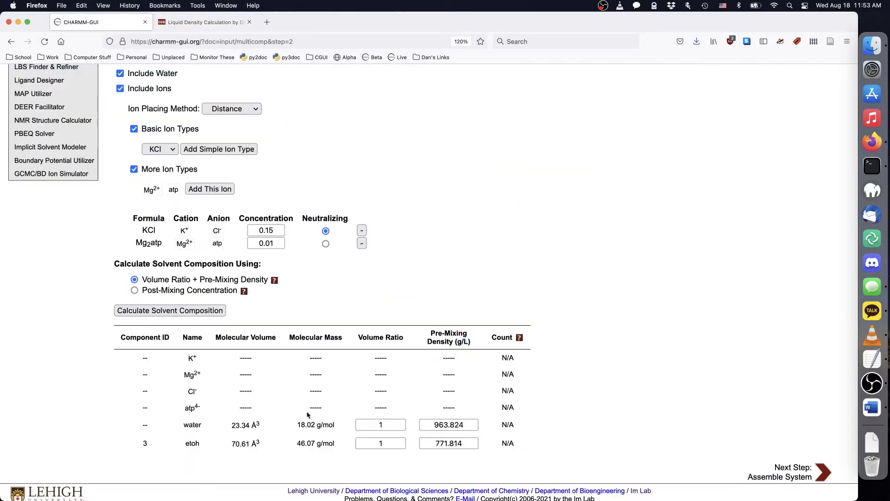
Set water's volume ratio to 9 against 1 for etoh and calculate the solvent composition
left_click(395, 444)
left_click_drag(392, 424, 351, 422)
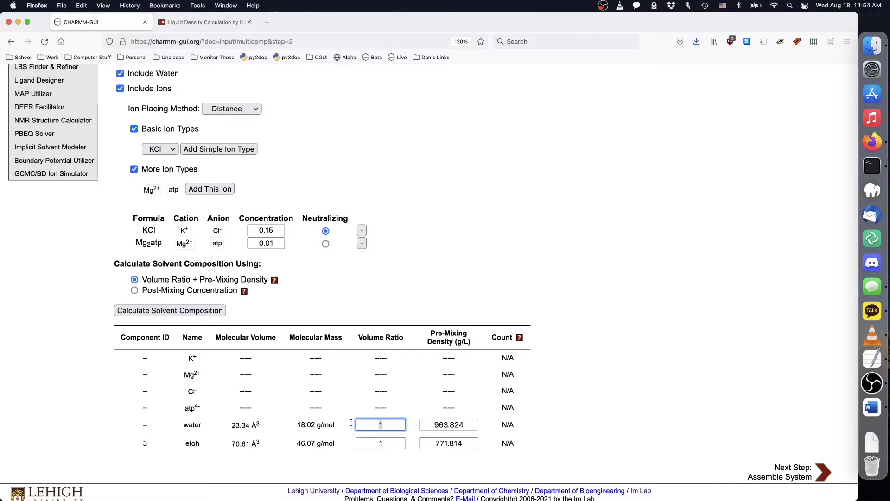
type("9")
left_click(354, 311)
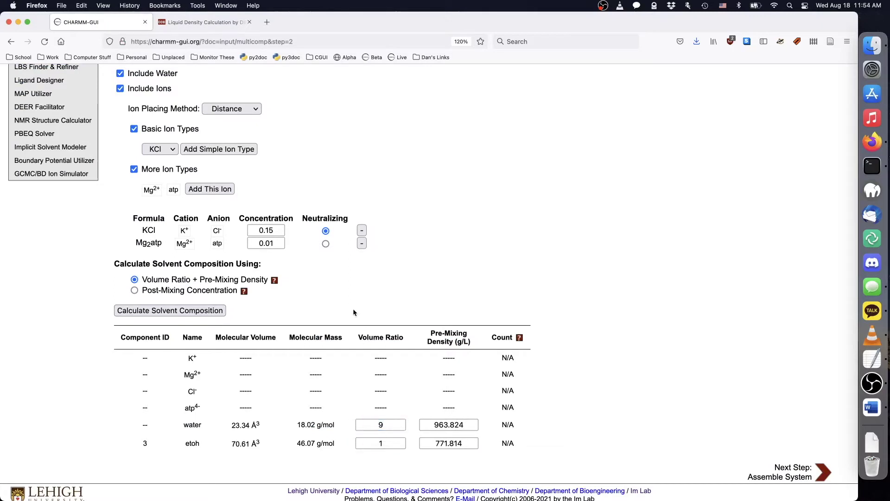
left_click(221, 312)
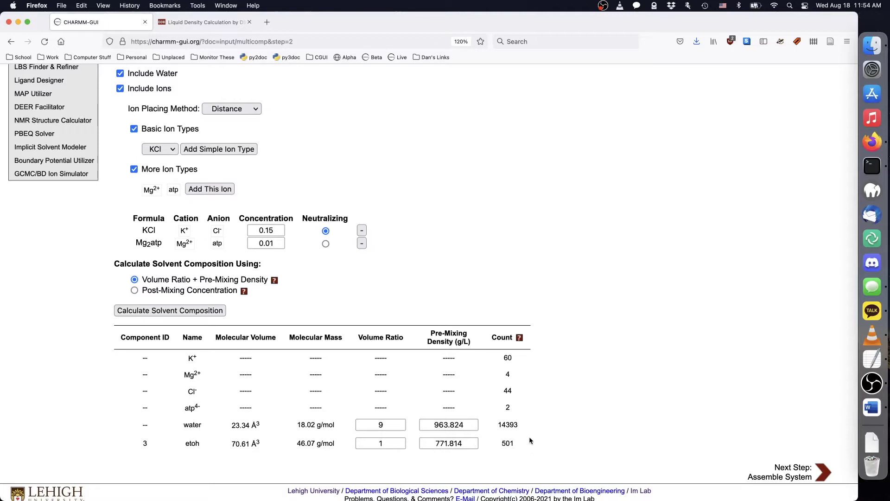
Read the help note on the component counts and proceed to assembling the system
left_click(519, 337)
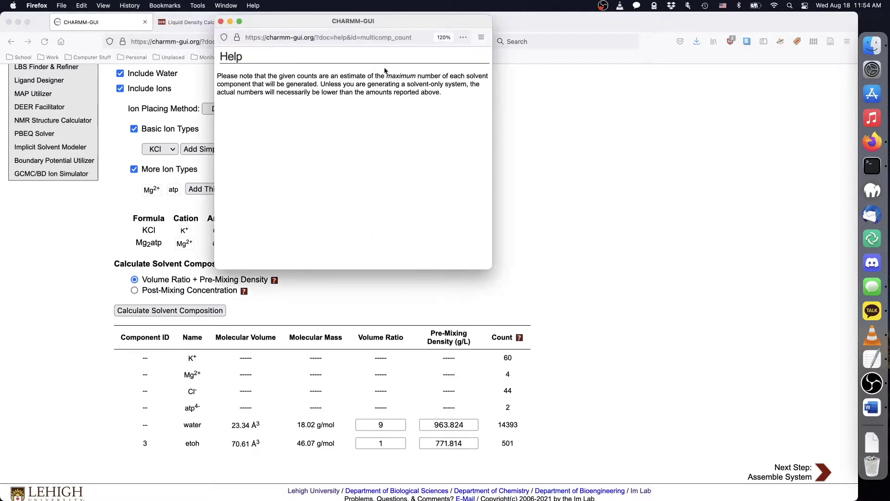
left_click(542, 149)
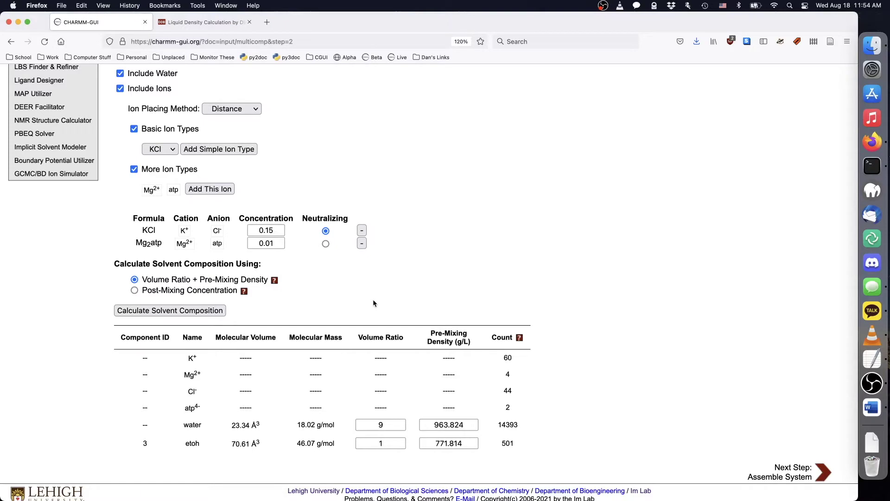
left_click(827, 471)
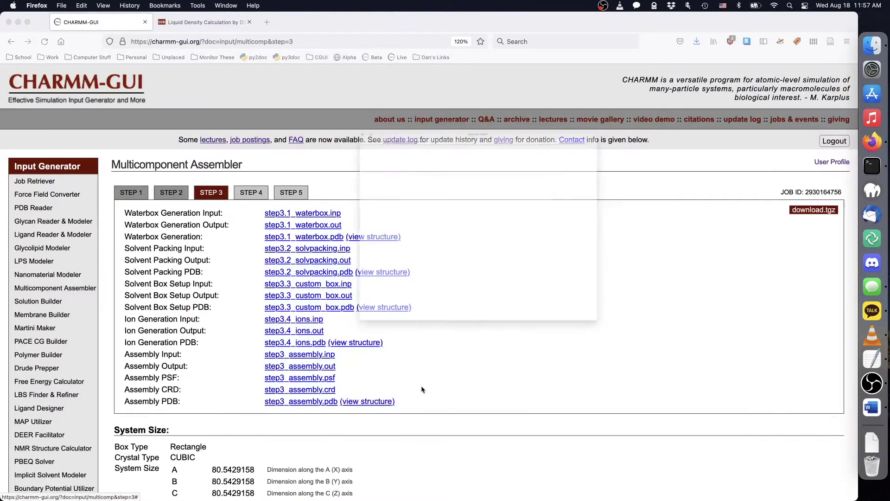
View the step3_assembly.pdb structure from another angle and proceed to the periodic boundary setup with automatic PME FFT grid generation
left_click(403, 402)
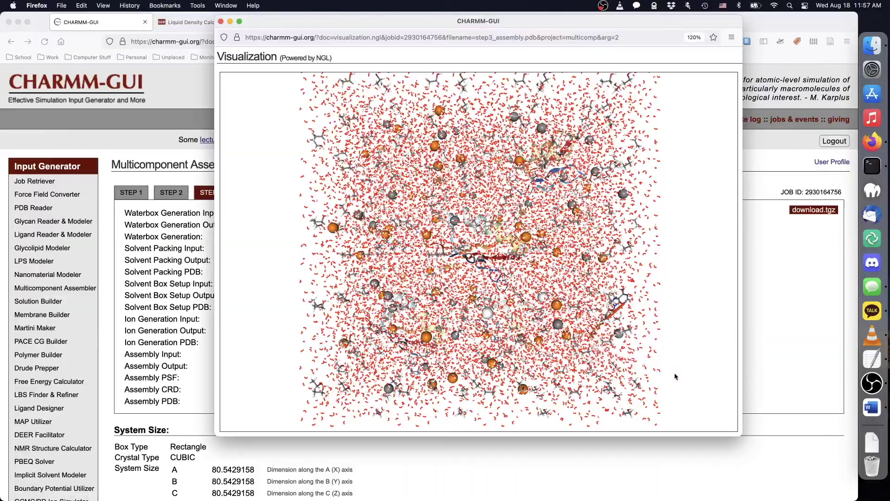
left_click_drag(674, 385, 644, 348)
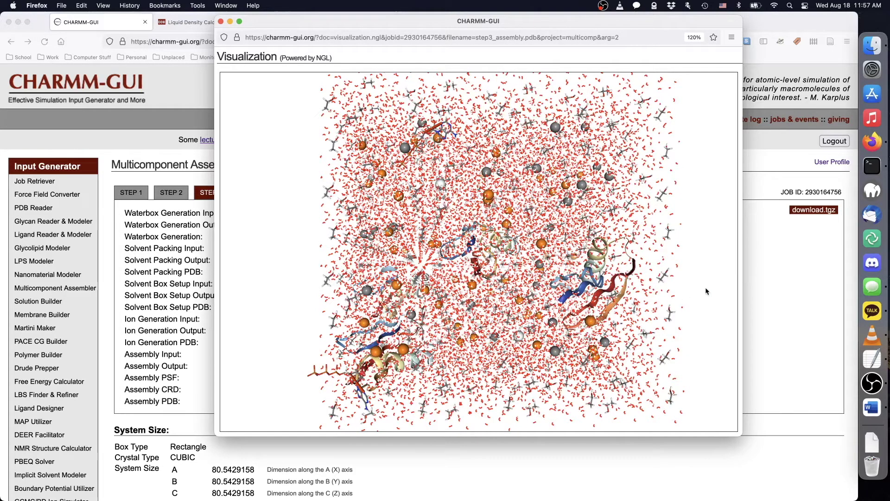
left_click(220, 21)
scroll(524, 280, "down", 5)
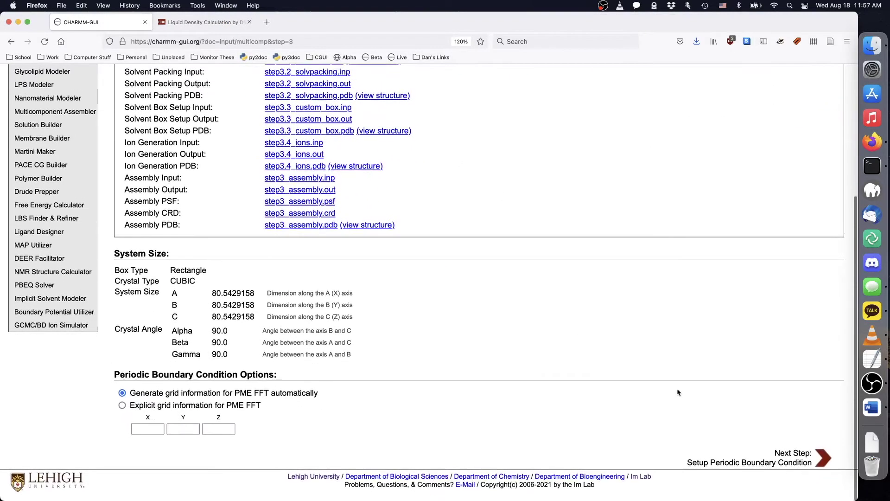
left_click(823, 458)
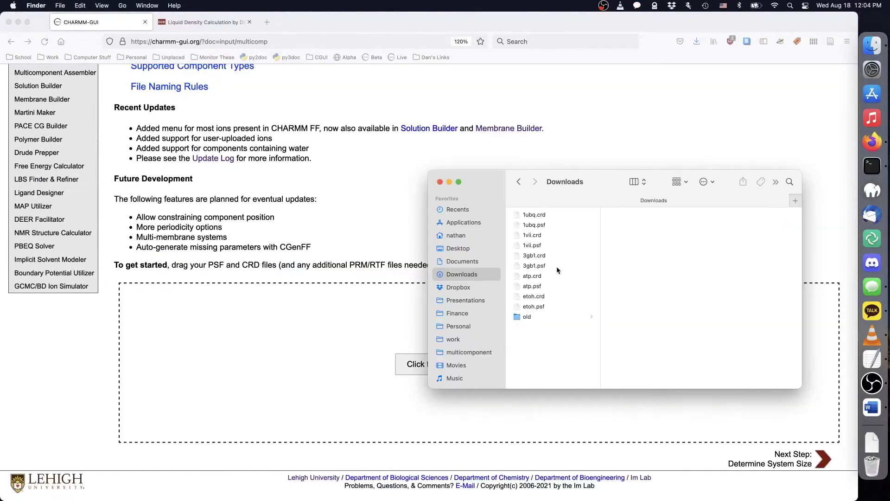
Upload etoh.crd and etoh.psf from Downloads to a new Multicomponent Assembler project and proceed to system size determination
left_click(552, 297)
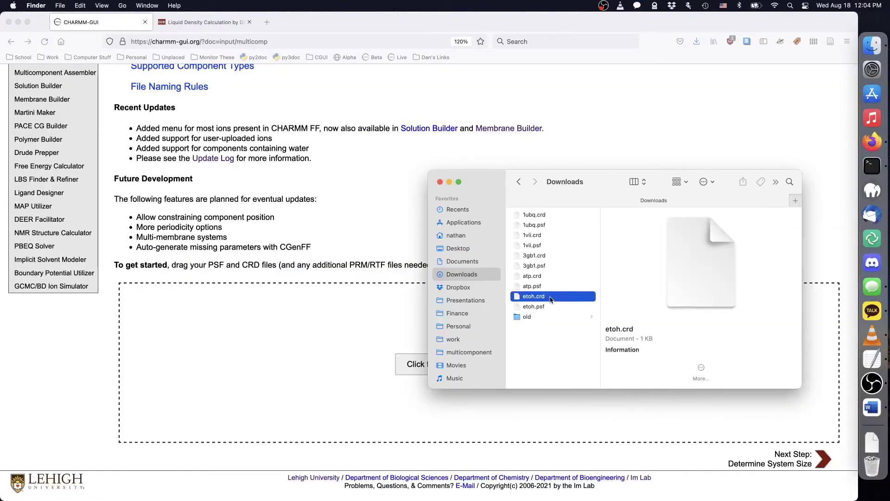
left_click(564, 307, "shift")
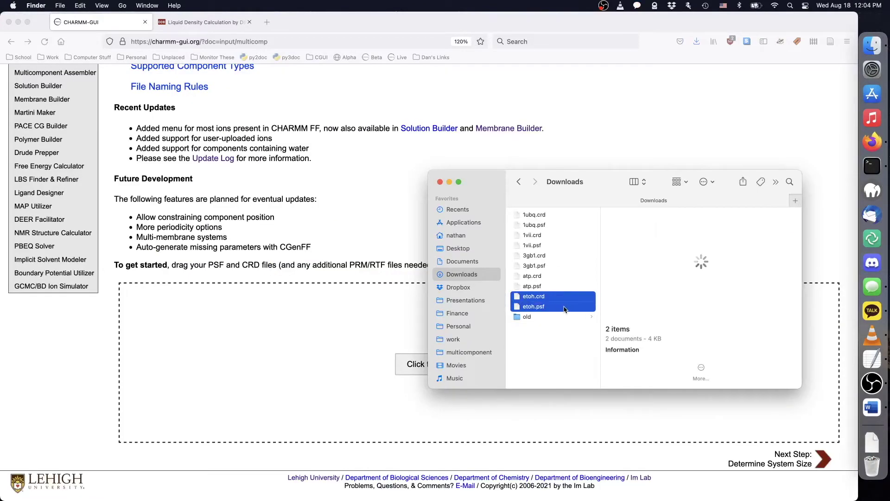
left_click_drag(565, 309, 480, 322)
left_click(438, 233)
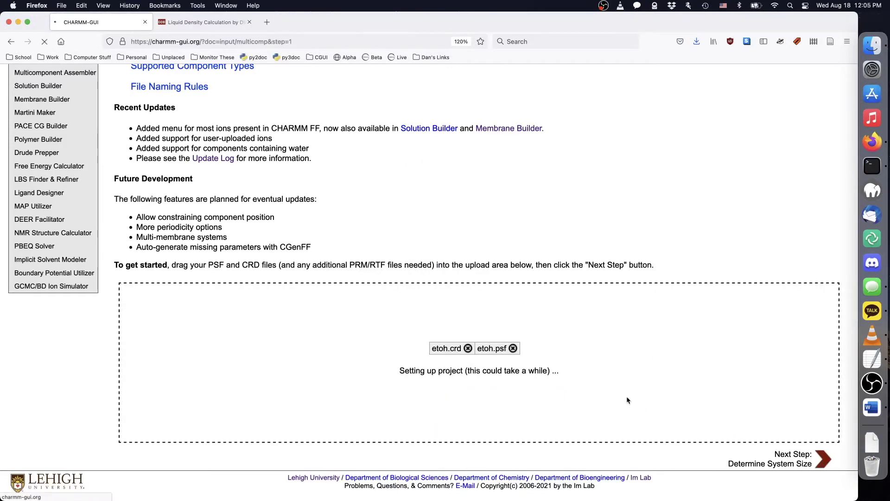
Set the etoh component type to Solvent Molecule and enable membrane generation for this system
scroll(626, 395, "down", 3)
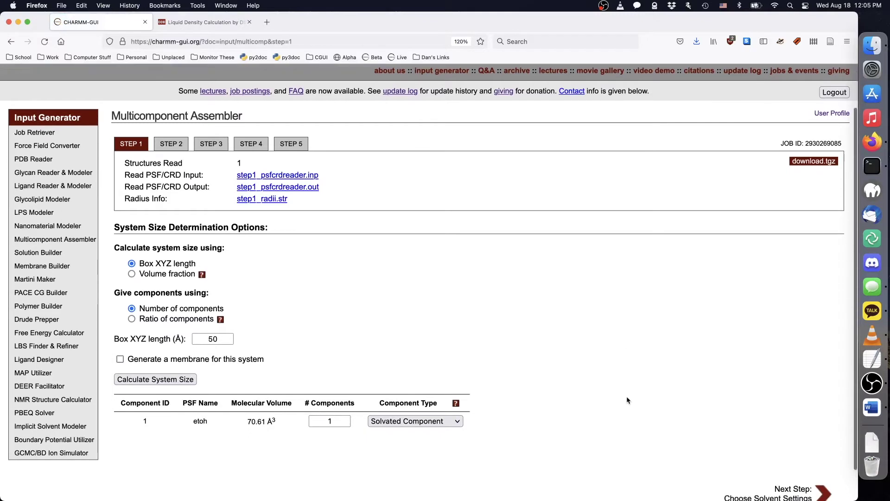
left_click(449, 387)
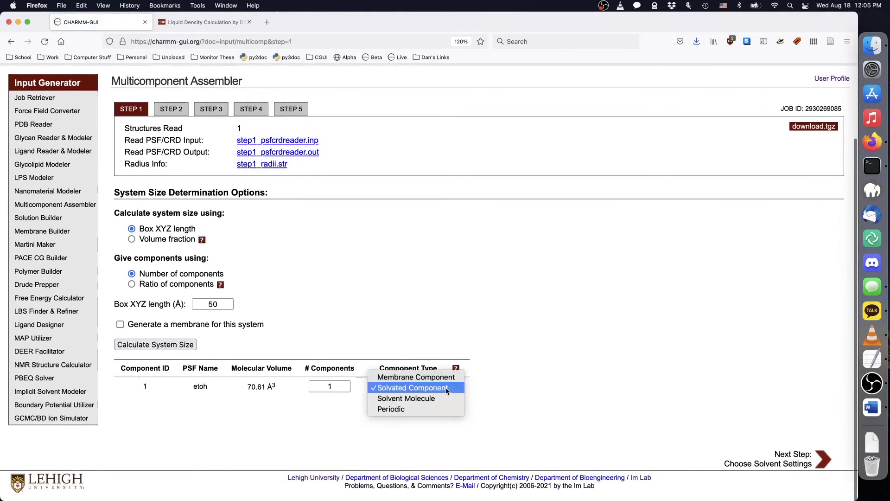
left_click(447, 396)
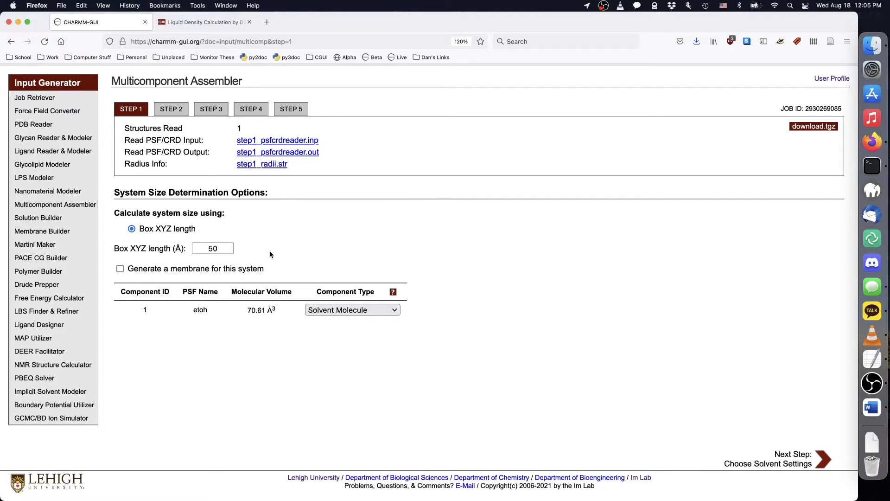
left_click(120, 269)
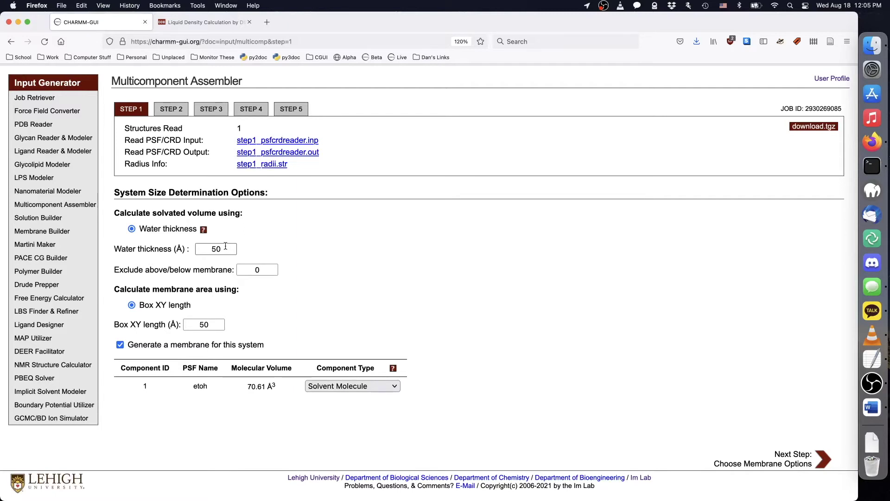
Check the water thickness help note, set the water thickness to 40 Å, and continue to the membrane options
left_click(203, 229)
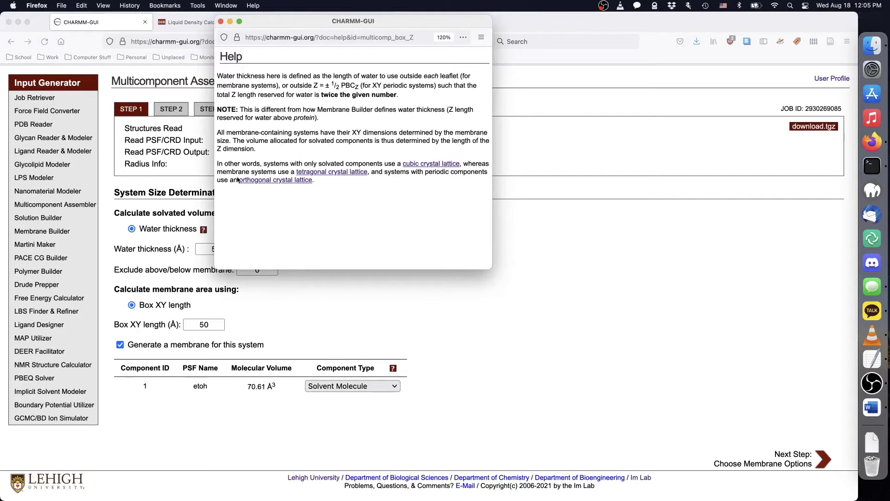
left_click(220, 21)
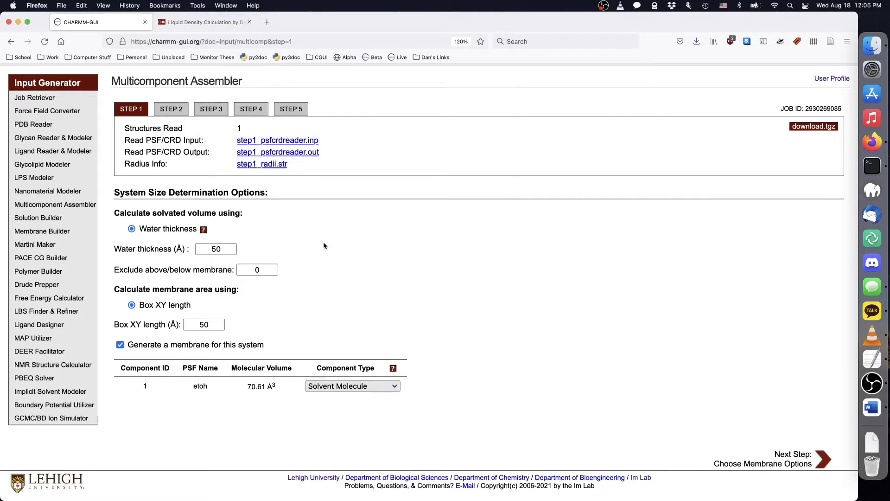
double_click(212, 249)
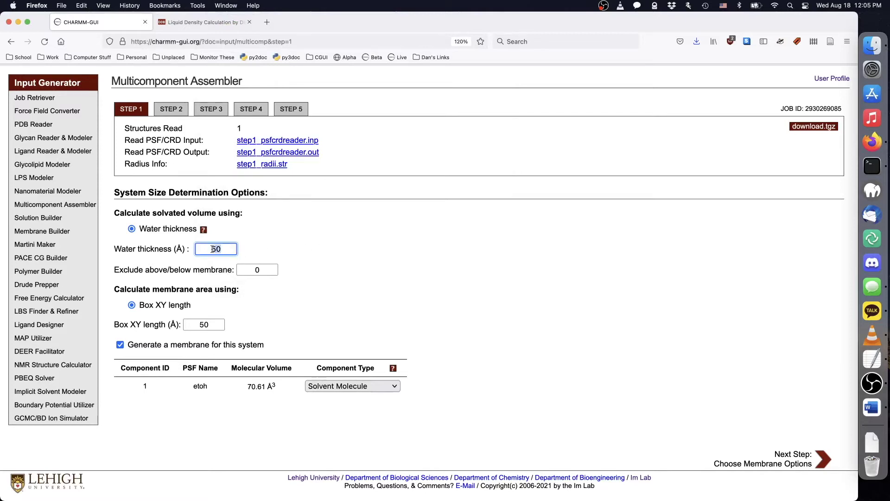
type("40")
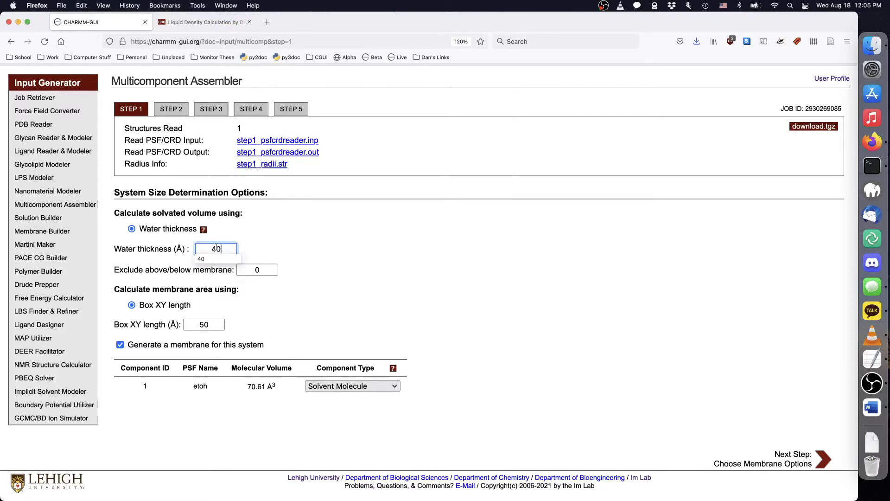
left_click(279, 237)
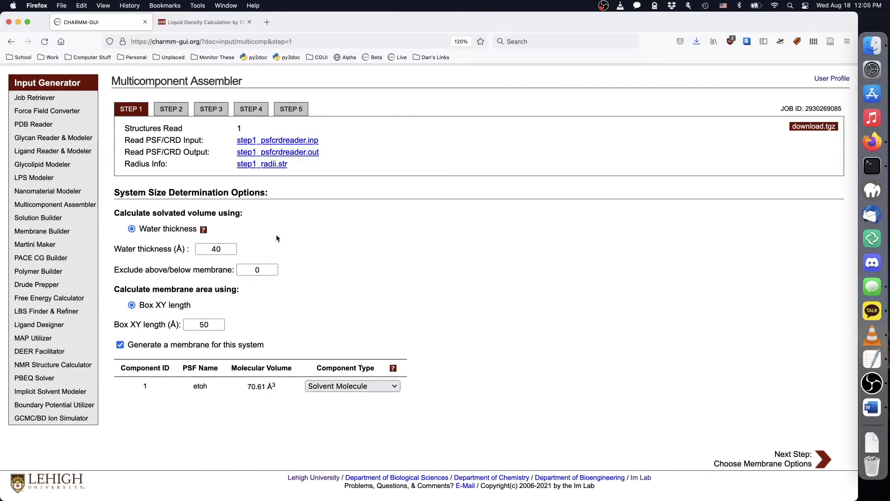
left_click(809, 458)
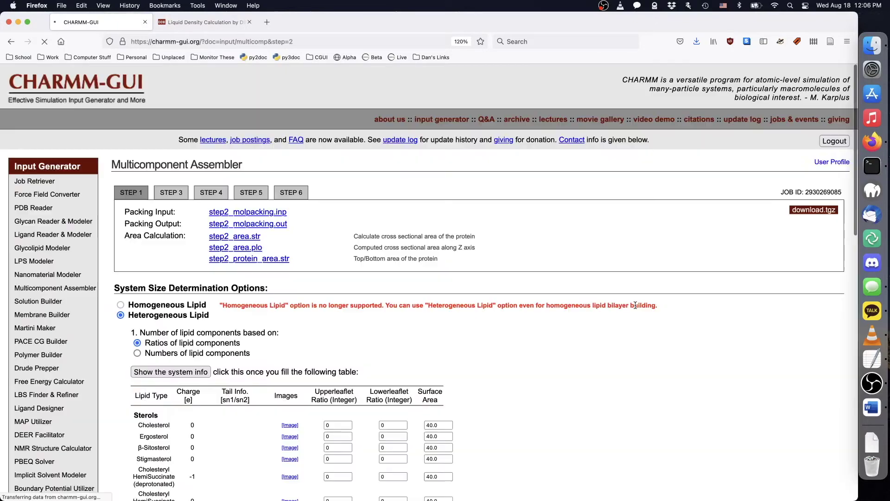
Find DOPC among the PC lipids and set its upper and lower leaflet ratios to 1 each
scroll(547, 245, "down", 5)
scroll(547, 245, "down", 5)
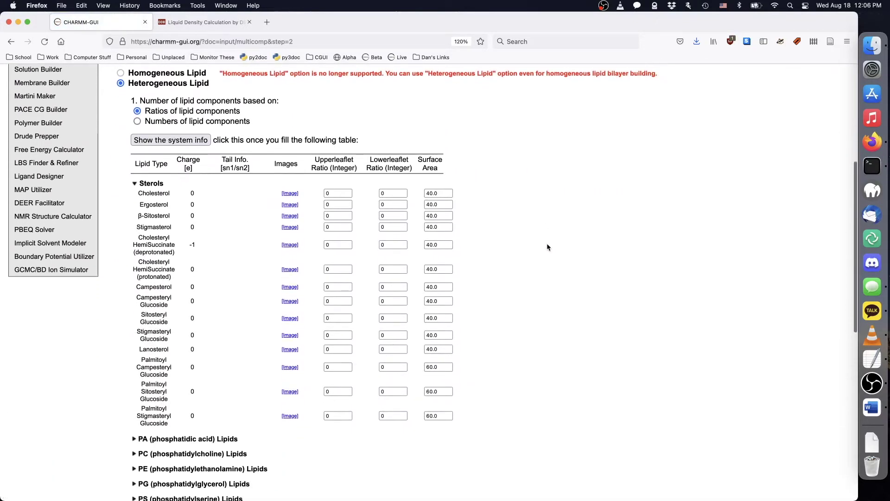
left_click(135, 183)
left_click(135, 213)
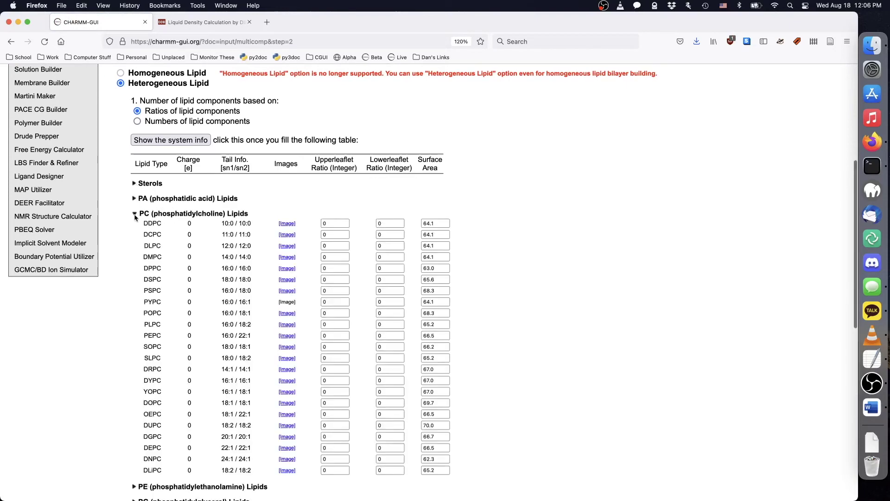
key("ctrl+f")
type("dopc")
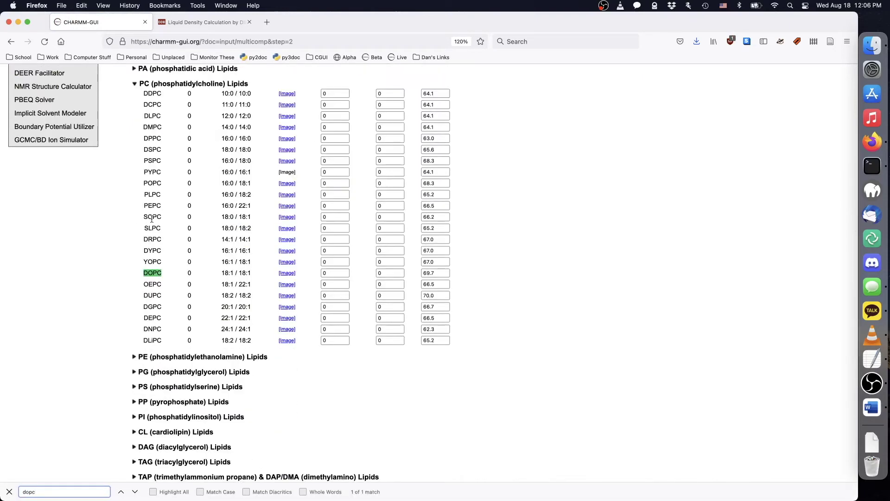
key("Escape")
key("Tab")
key("Tab")
type("1")
key("Tab")
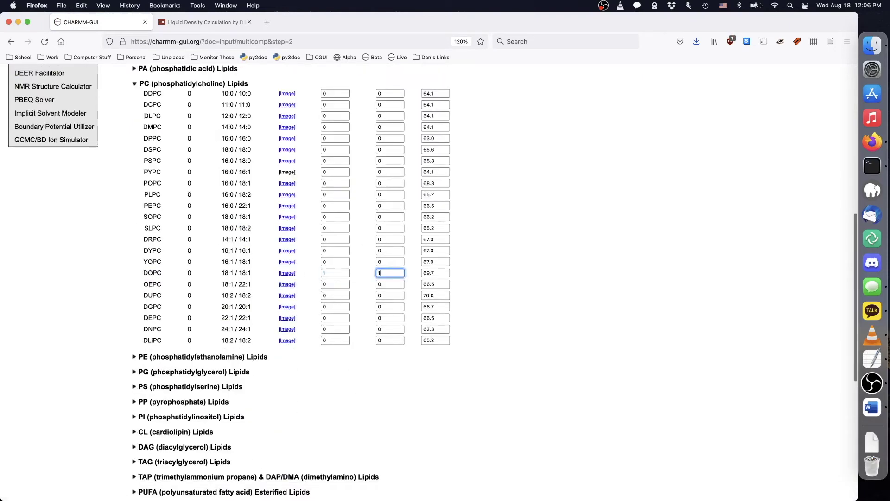
type("1")
Calculate the membrane system info for the DOPC bilayer and proceed to the system building options
scroll(484, 263, "up", 5)
left_click(170, 193)
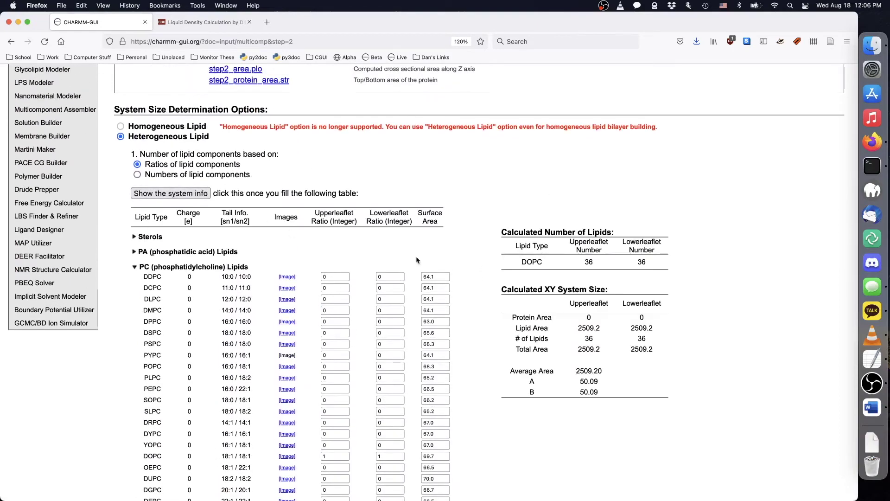
scroll(627, 274, "down", 10)
scroll(837, 497, "down", 3)
left_click(823, 459)
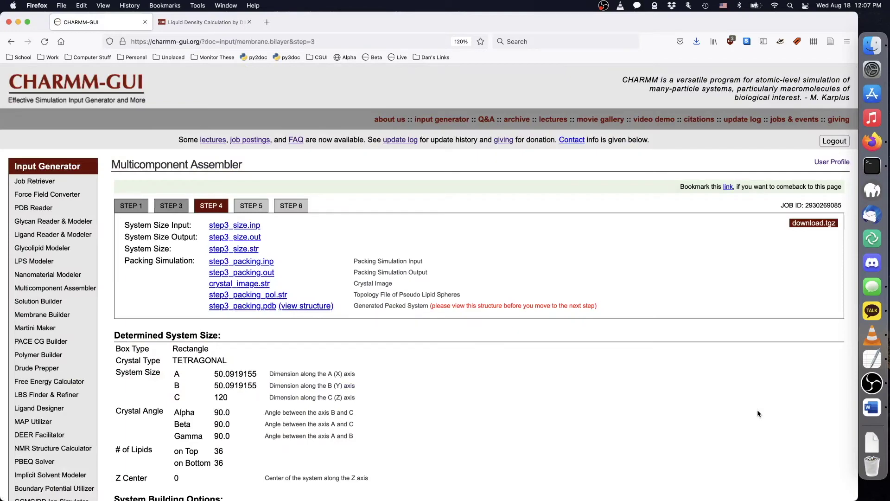
Add MgCl2 as a basic ion type alongside KCl in the component building options
scroll(496, 315, "down", 5)
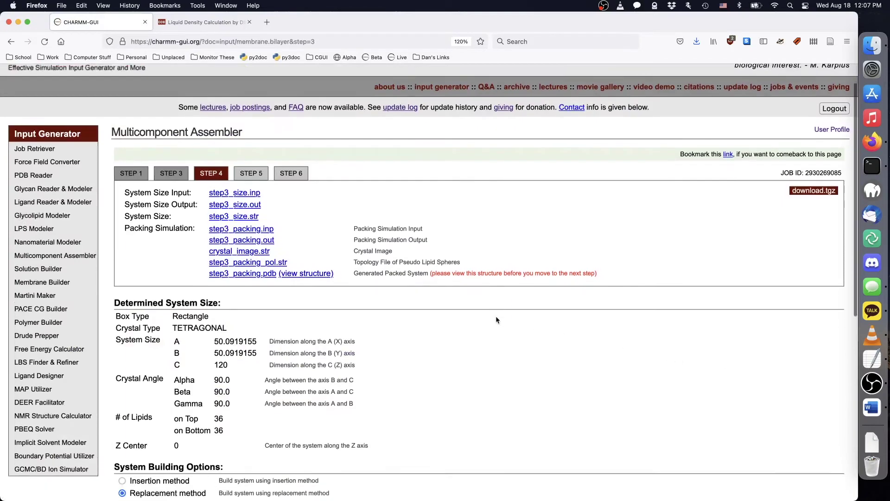
scroll(495, 320, "down", 3)
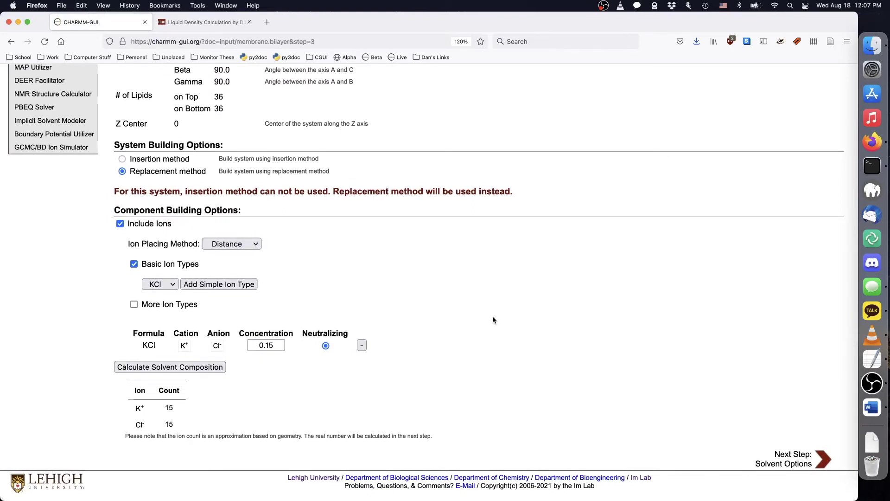
left_click(168, 286)
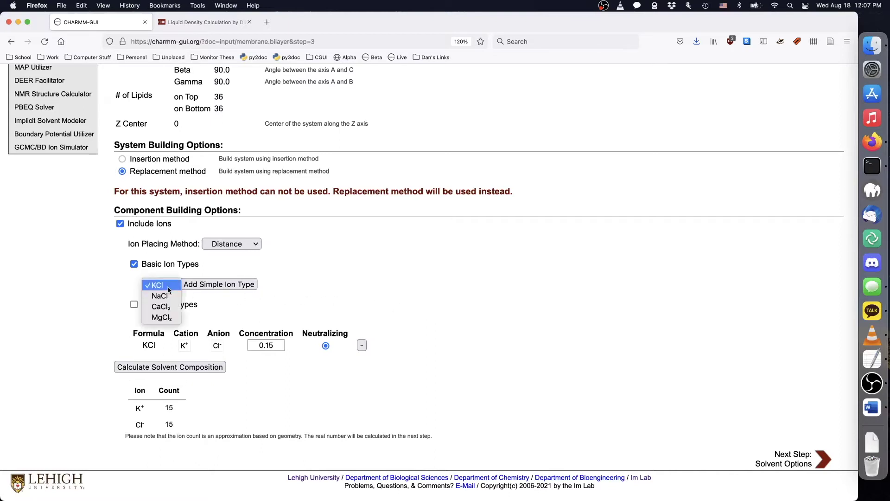
left_click(162, 317)
left_click(218, 285)
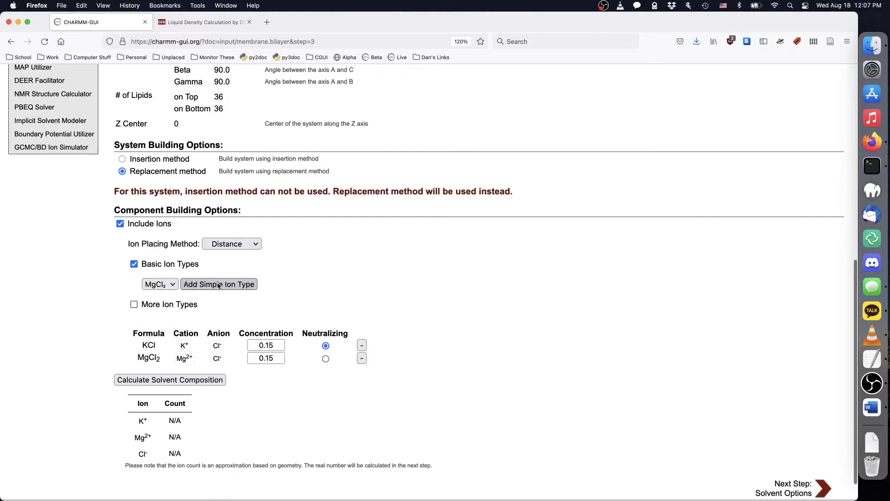
Set the KCl and MgCl2 concentrations to 0.07 each and calculate the solvent composition
left_click_drag(278, 345, 249, 343)
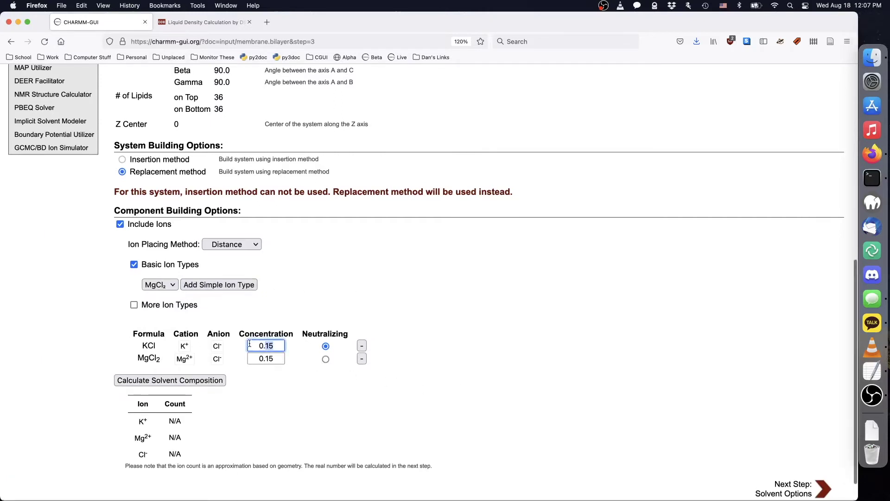
type("0.07")
key("Tab")
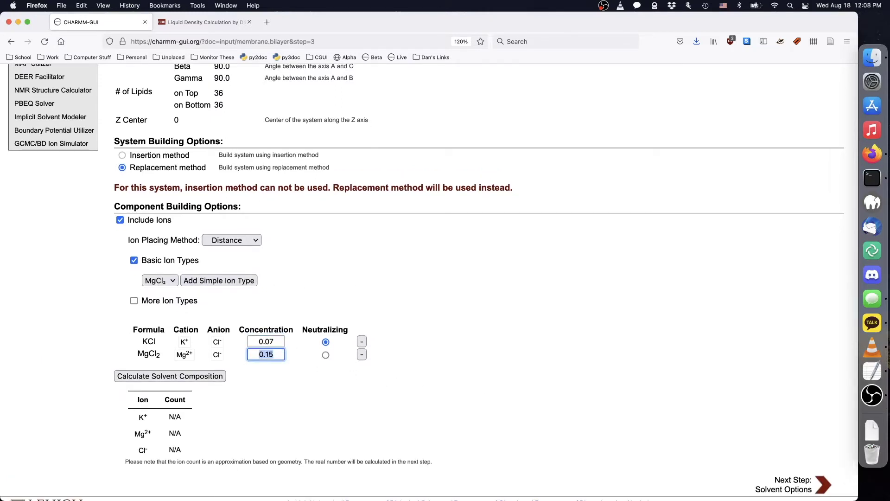
type("0.07")
left_click(216, 375)
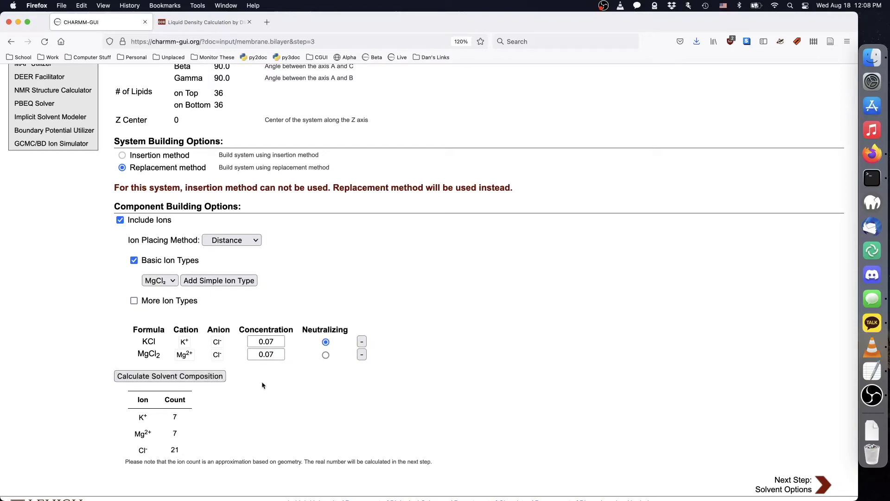
Continue to the solvent options and base the solvent composition on Post-Mixing Concentration
scroll(613, 375, "down", 2)
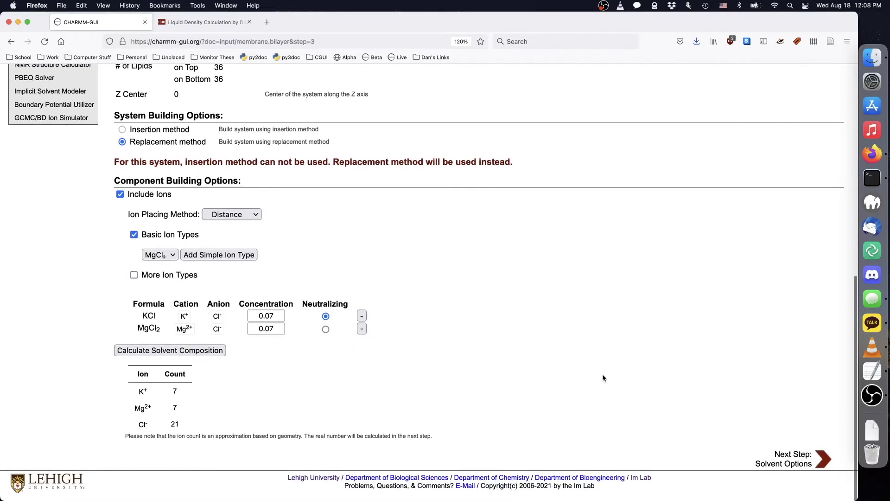
left_click(823, 459)
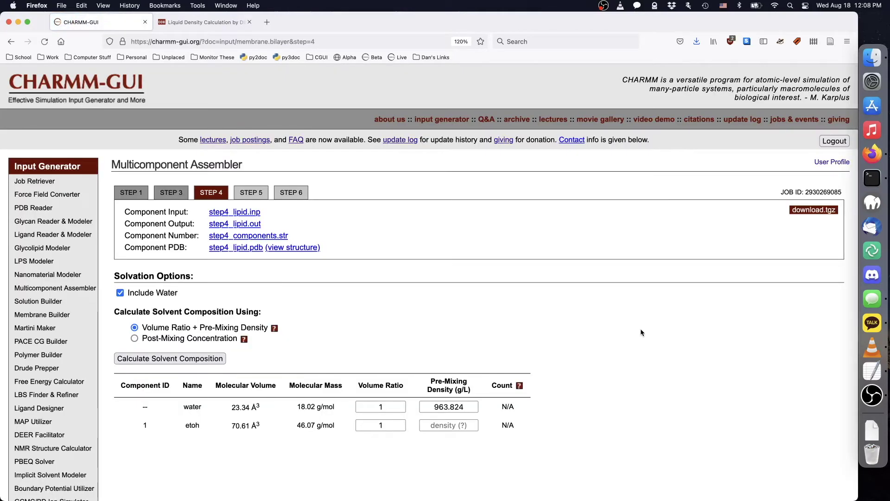
scroll(640, 329, "down", 3)
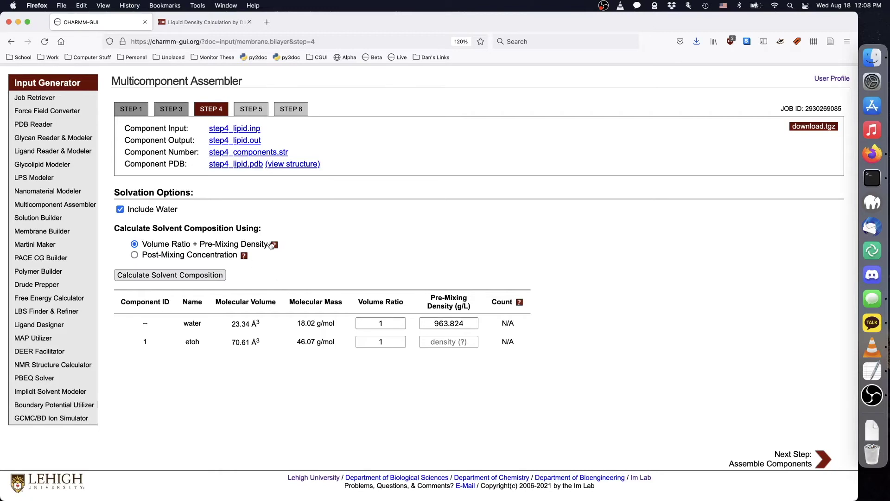
left_click(135, 255)
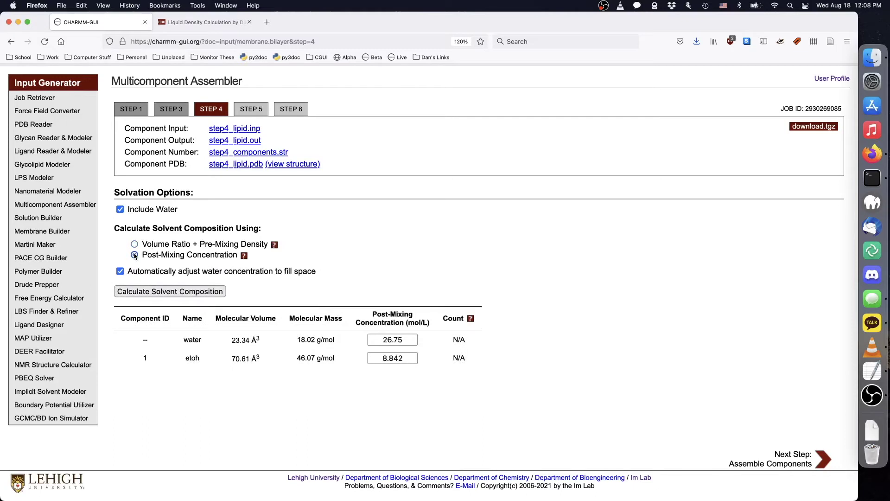
Set the post-mixing concentration of etoh to 0 mol/L, letting the water concentration adjust automatically
left_click(412, 359)
left_click_drag(412, 359, 368, 358)
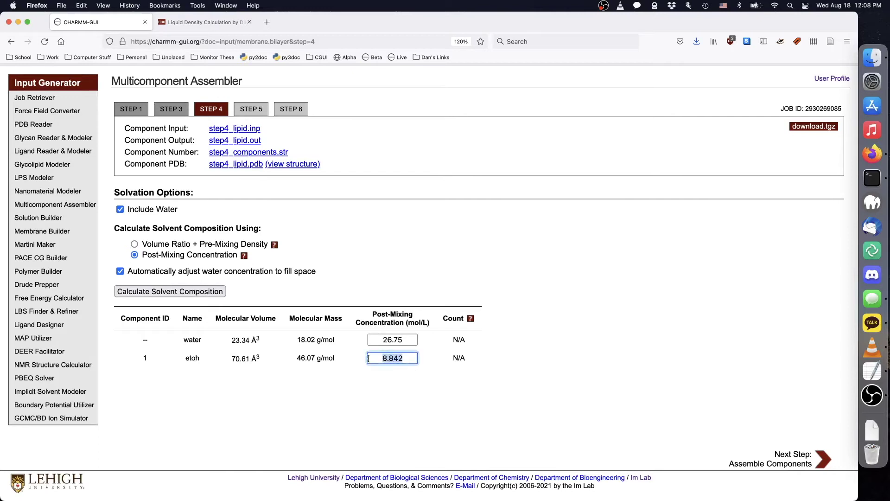
left_click(378, 381)
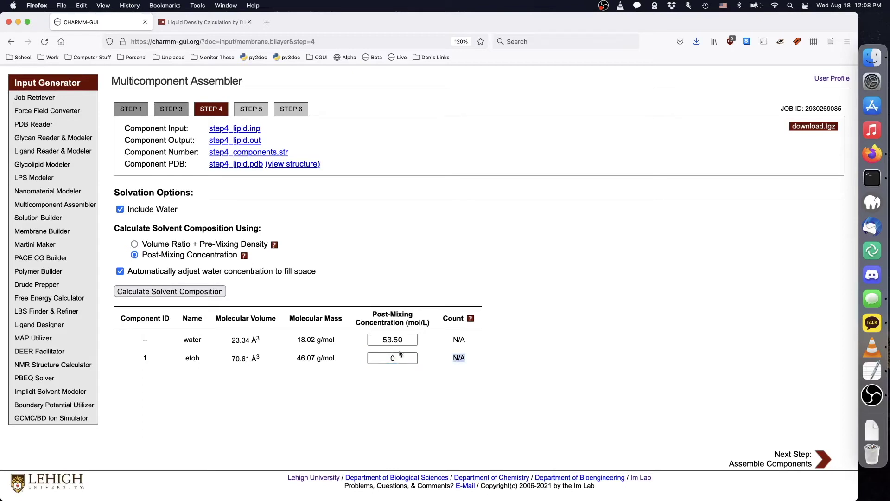
left_click_drag(406, 338, 371, 338)
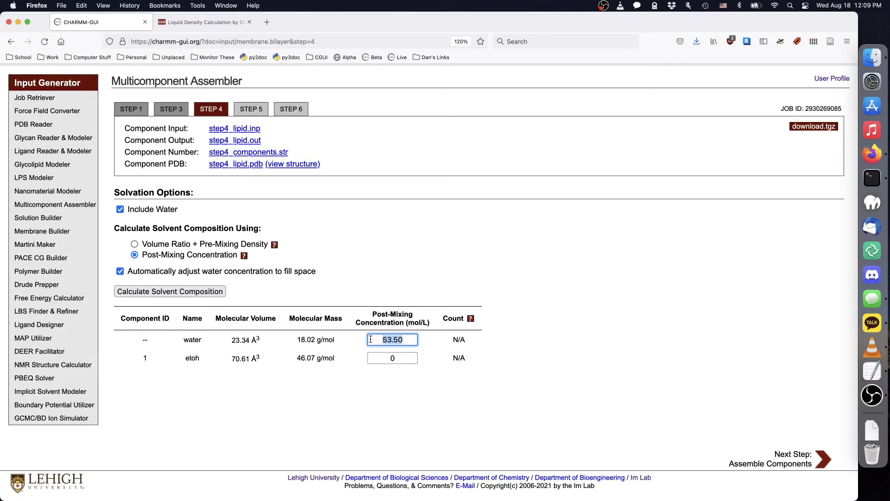
key("Tab")
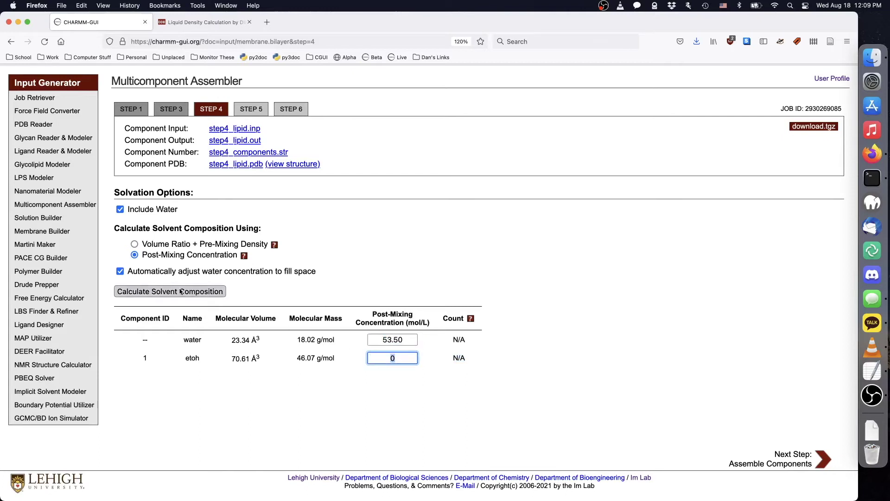
Toggle the automatic water concentration adjustment and the inclusion of water off and back on
left_click(121, 271)
left_click(120, 272)
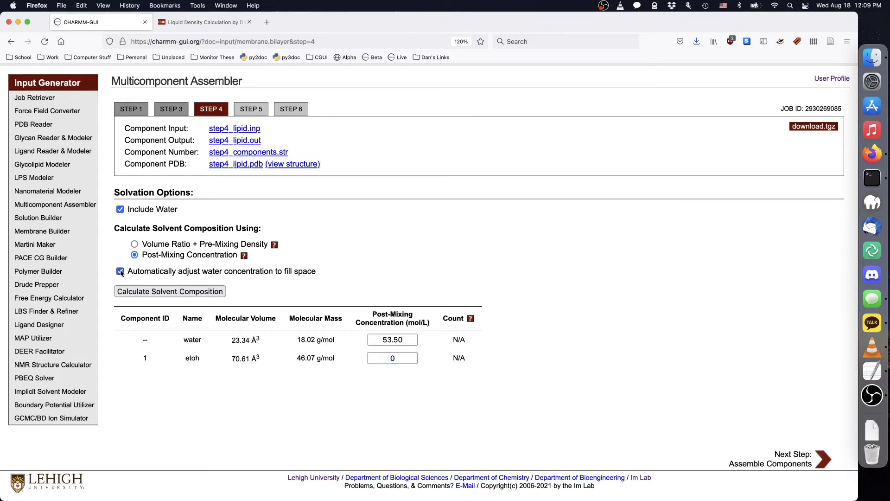
left_click(121, 210)
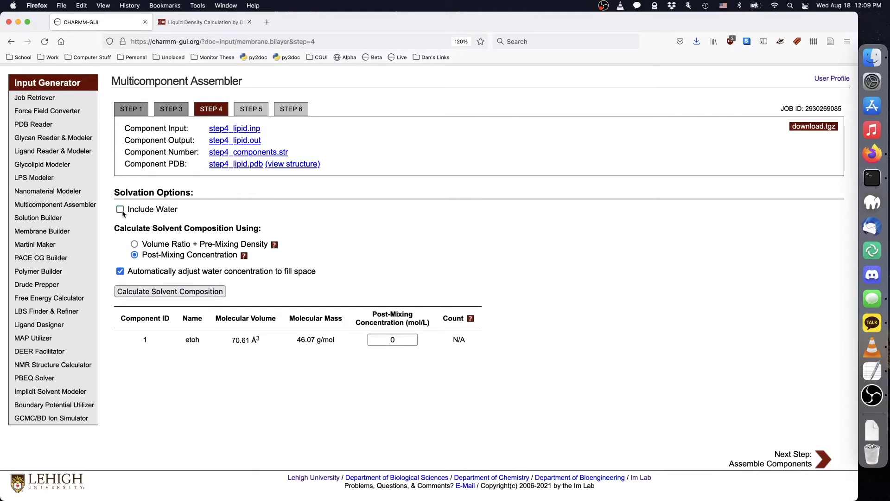
left_click(121, 211)
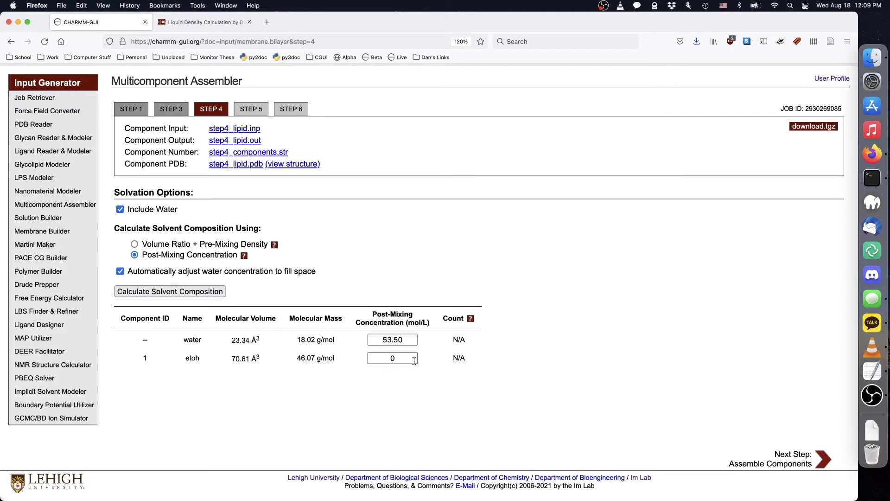
Set the post-mixing concentration of etoh to 8 mol/L and calculate the solvent composition
double_click(374, 358)
type("8")
left_click(193, 291)
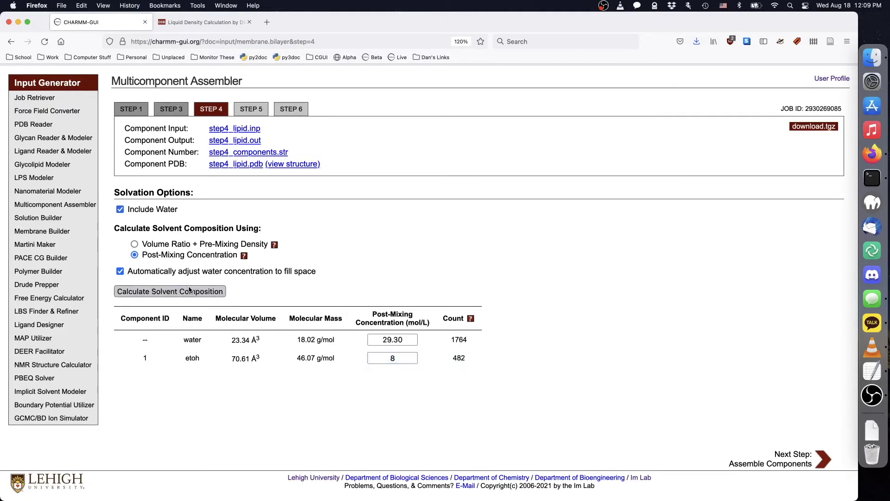
Assemble the membrane system components and view the structure of the assembled PDB
left_click(813, 459)
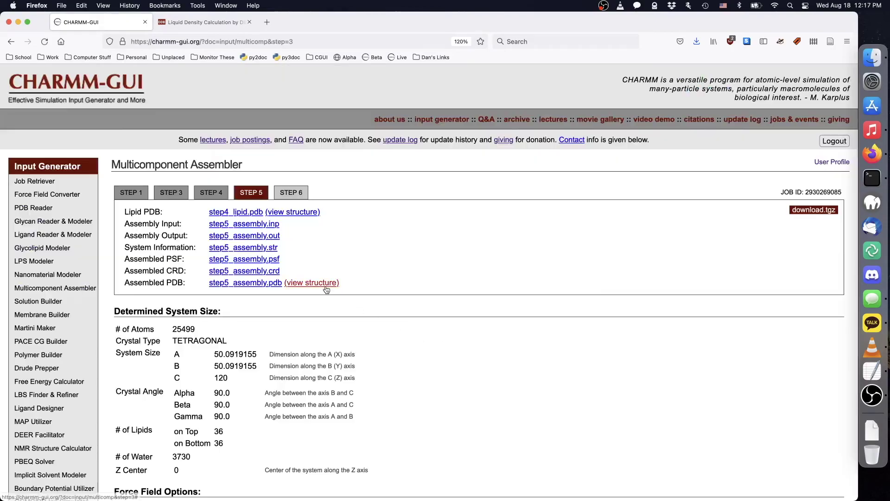
left_click(324, 284)
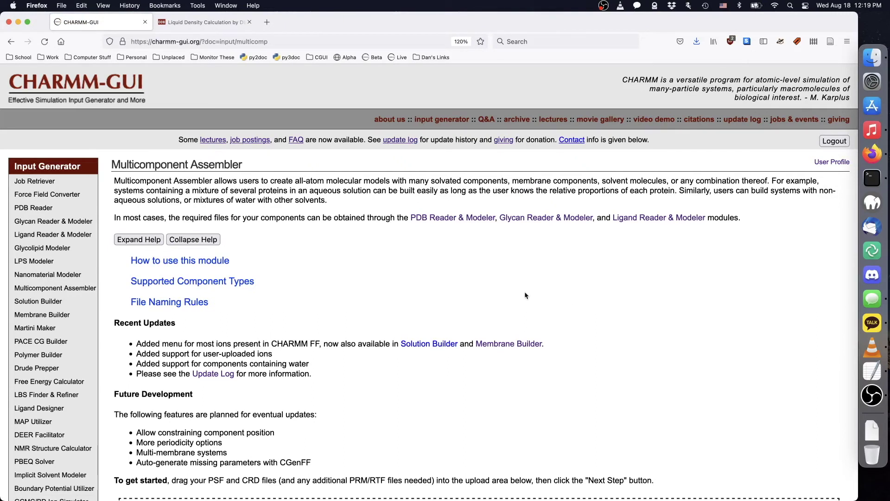
Open Ligand Reader & Modeler and load the ligand with ID CO2 into the structure editor
left_click(92, 235)
scroll(350, 246, "down", 10)
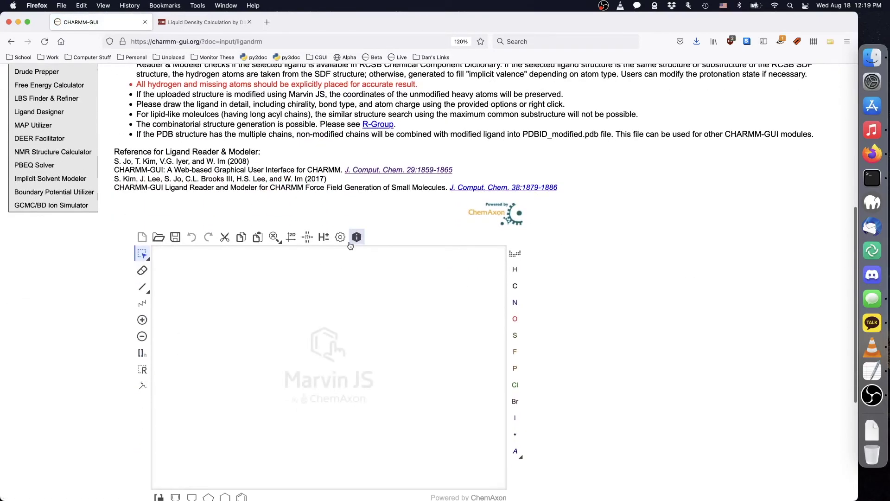
scroll(568, 297, "down", 3)
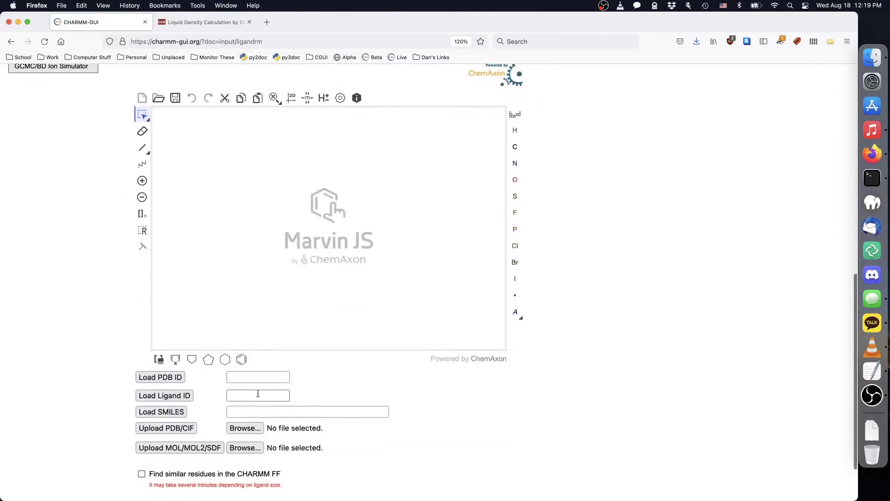
left_click(258, 393)
type("CO2")
left_click(164, 395)
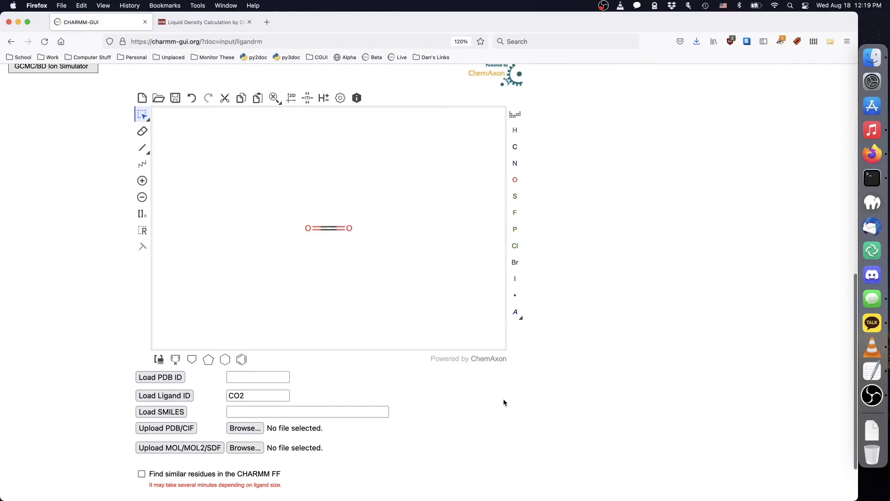
Search for the ligand without hydrogen atoms and generate its files from the exact CO2 residue match
scroll(490, 399, "down", 2)
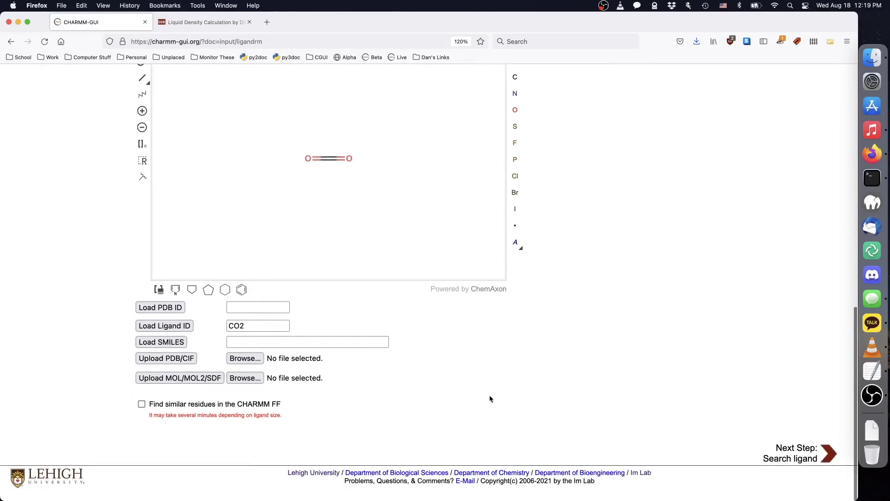
left_click(794, 459)
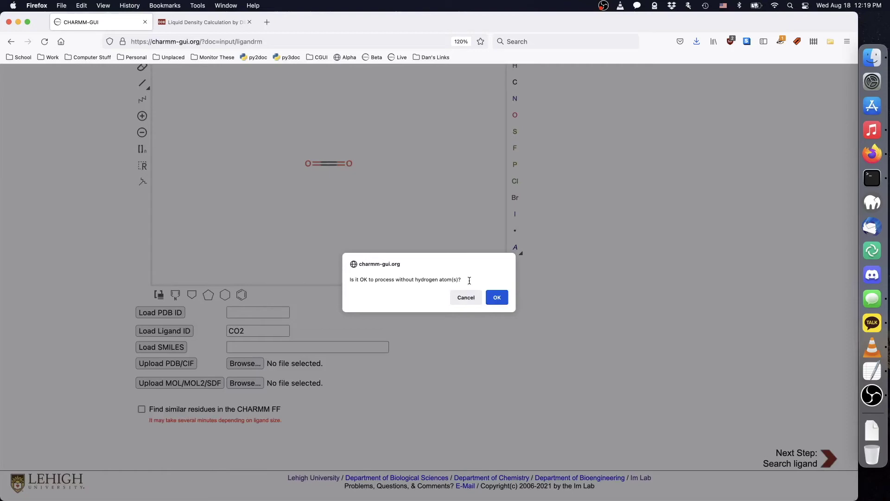
left_click(498, 300)
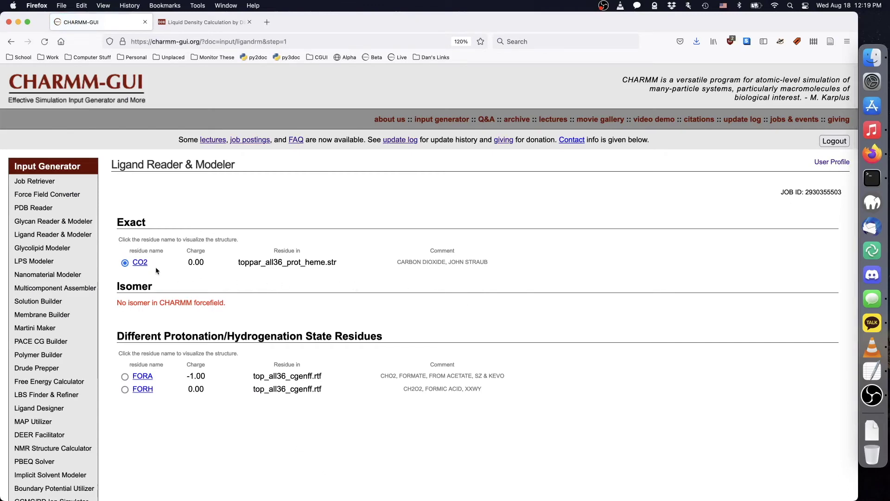
scroll(156, 270, "down", 5)
left_click(823, 458)
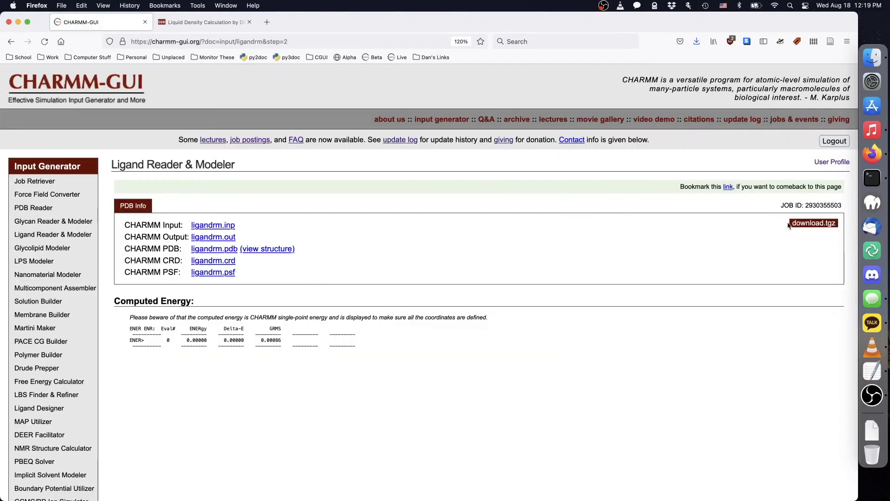
Download the generated CO2 files as charmm-gui.tgz and extract the archive
left_click(788, 225)
left_click(506, 237)
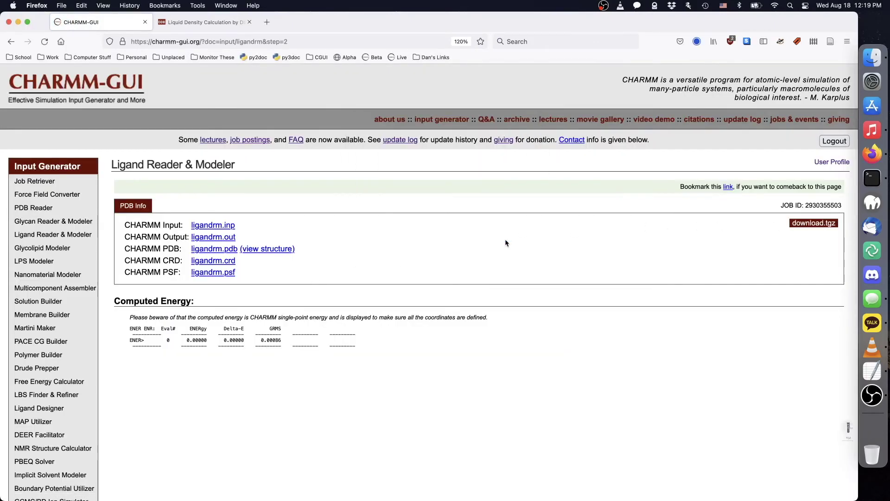
left_click(848, 427)
left_click(561, 327)
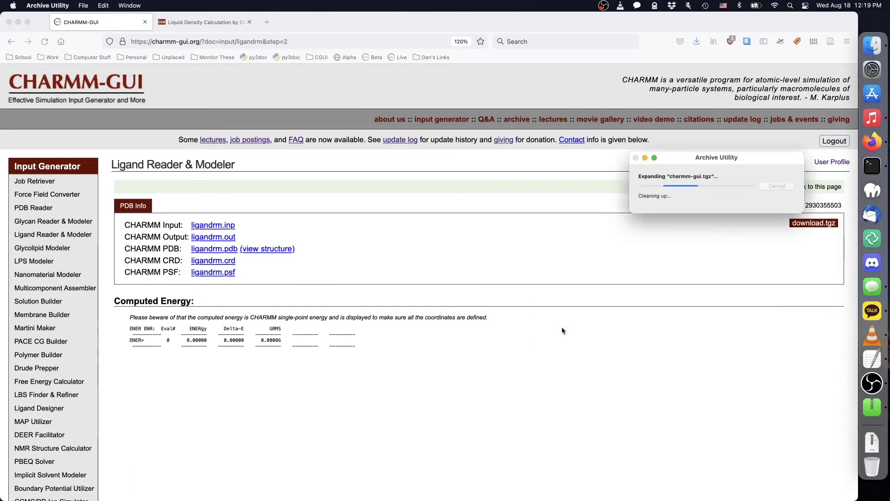
Rename ligandrm.psf to co2.psf and ligandrm.crd to co2.crd in the extracted folder
left_click(629, 347)
key("Return")
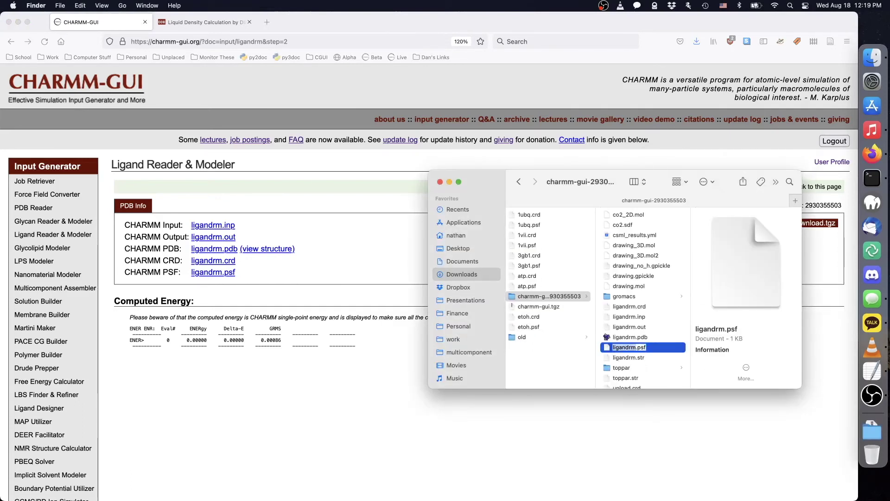
type("co2")
key("Return")
left_click(629, 316)
key("Return")
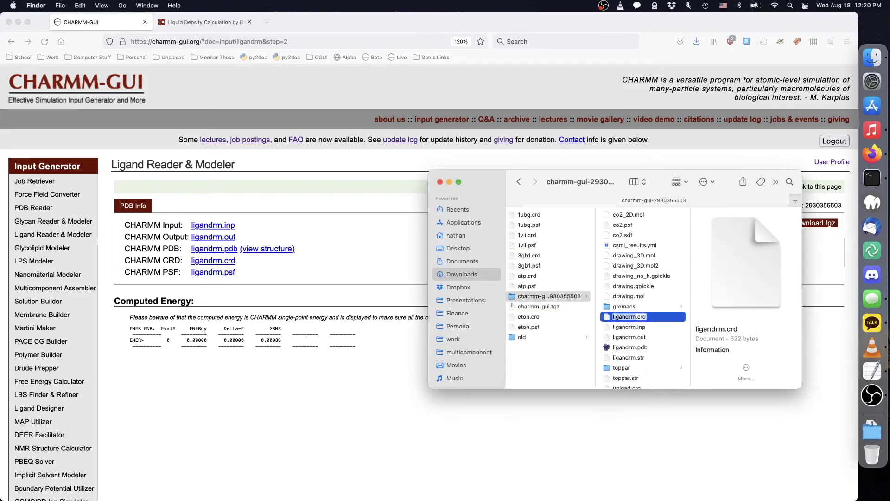
type("co2")
key("Return")
Move co2.crd and co2.psf from the extracted folder into Downloads and return to the Firefox window
left_click(622, 234, "shift")
left_click_drag(622, 234, 549, 377)
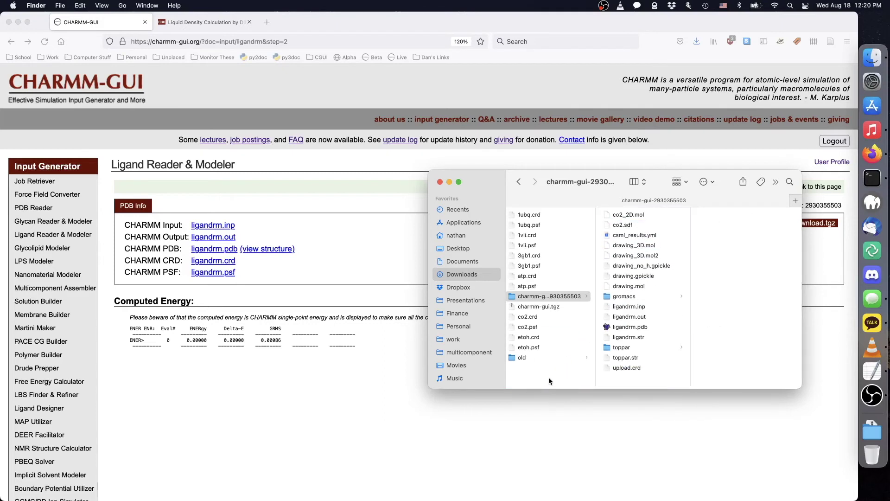
left_click(561, 374)
left_click(385, 263)
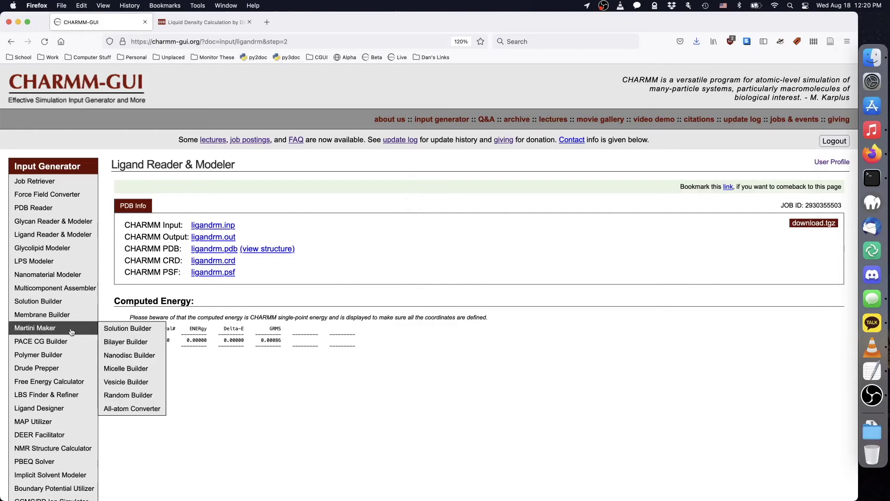
Open Polymer Builder and set the system type to Melt
left_click(69, 355)
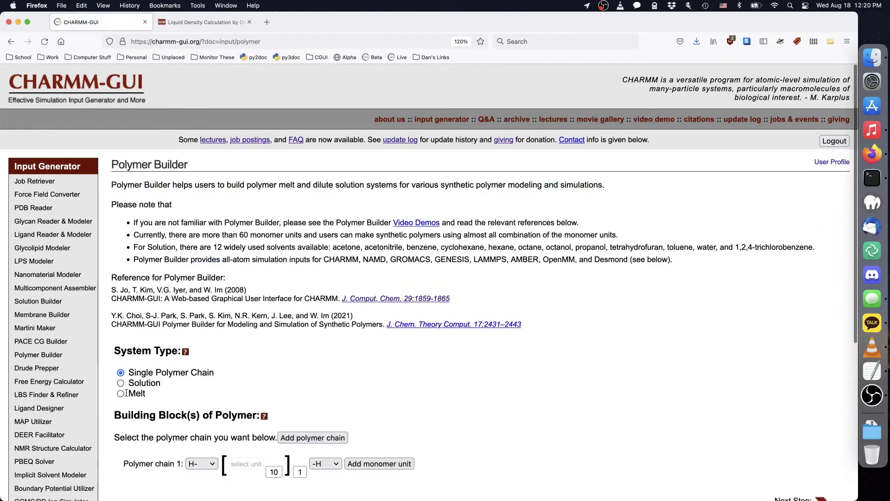
scroll(284, 359, "down", 5)
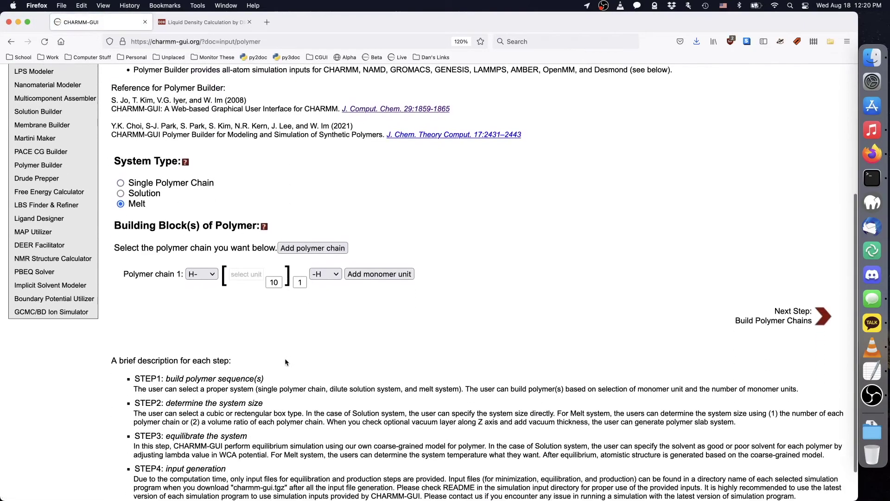
Define polymer chain 1 as Polyethylene terephthalate (Esters) with 95 monomer units and build the polymer chains
left_click(251, 273)
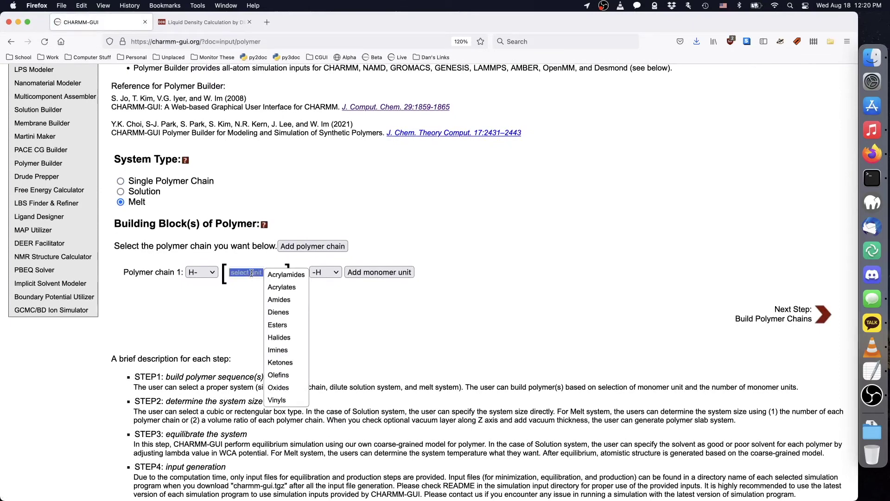
mouse_move(284, 325)
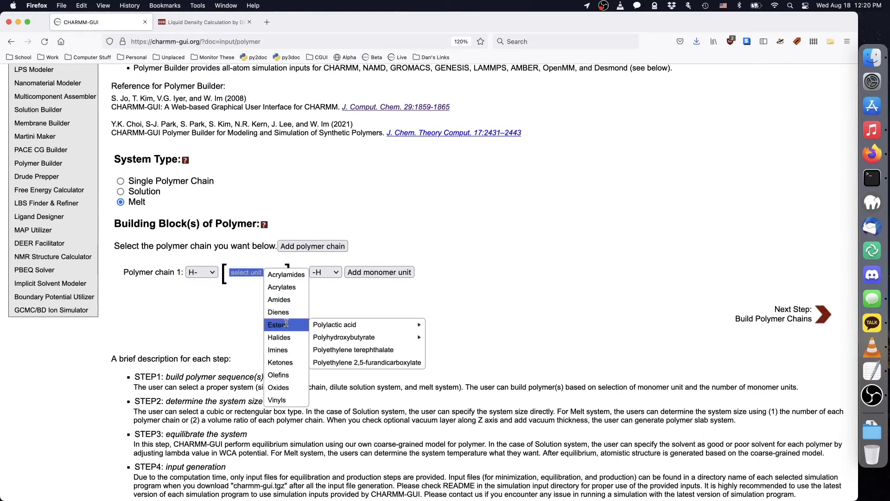
left_click(375, 348)
left_click(253, 281)
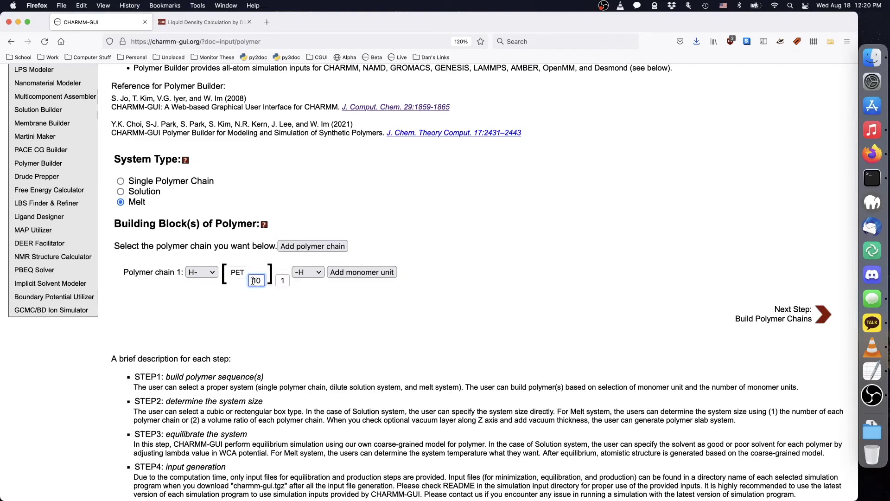
double_click(252, 280)
type("95")
left_click(409, 311)
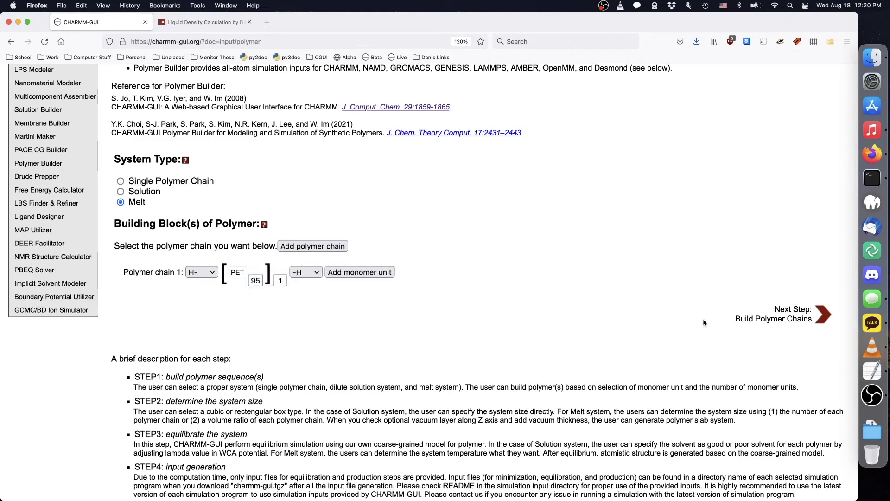
left_click(773, 316)
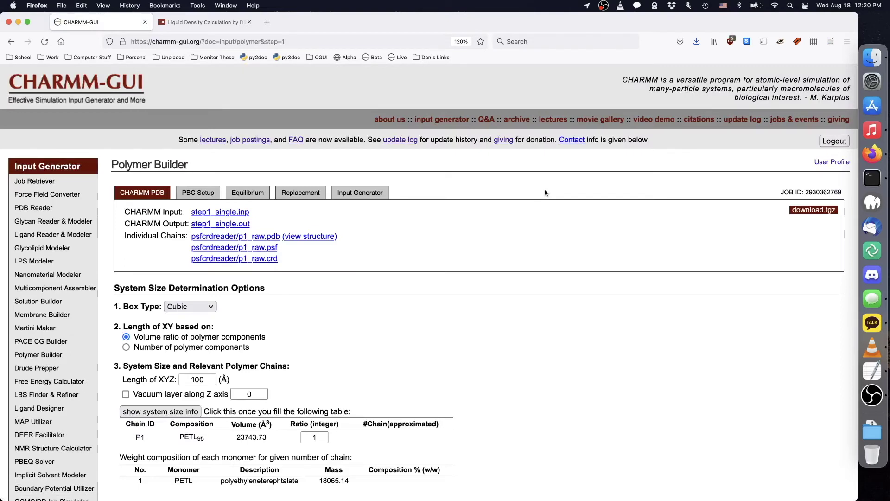
Set the box type to Tetragonal with an X and Y length of 108.4 Å and a Z length of 120 Å
left_click(190, 306)
left_click(198, 320)
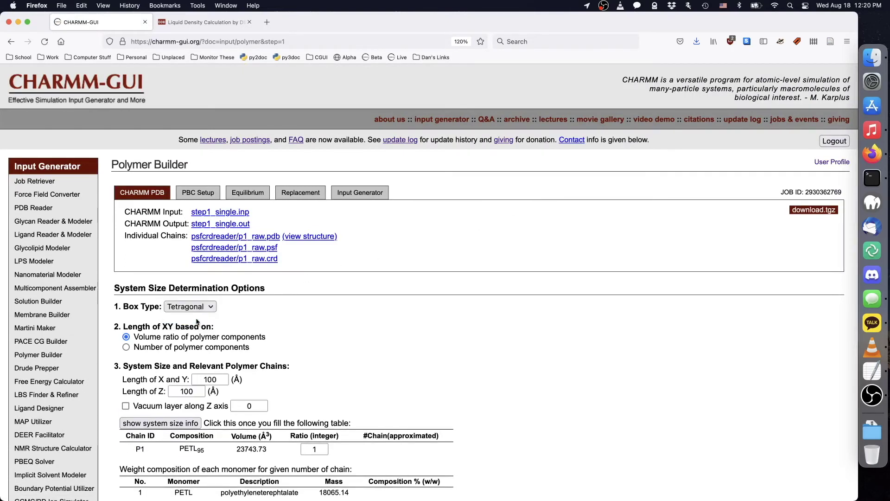
scroll(324, 314, "down", 3)
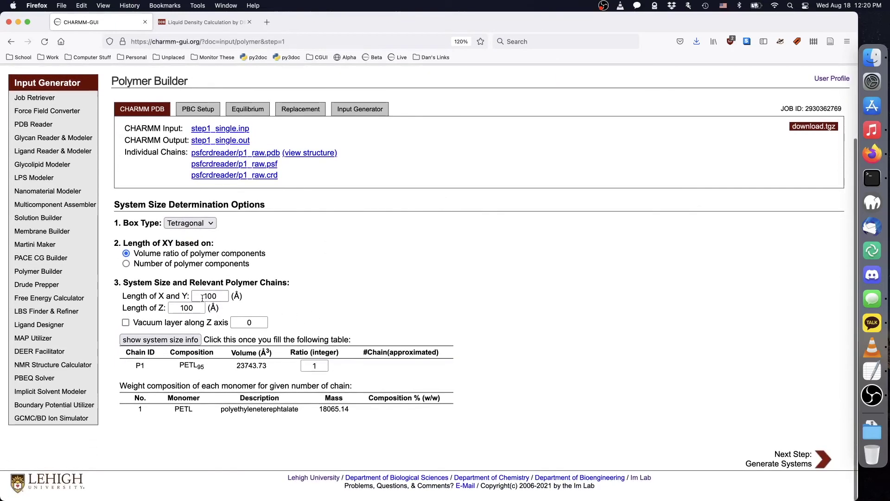
left_click_drag(204, 296, 236, 296)
type("108.")
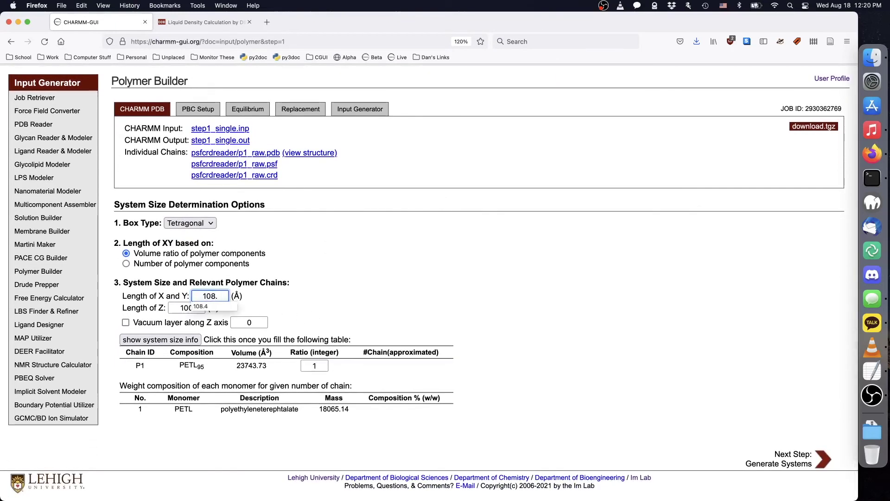
type("4")
left_click(227, 289)
double_click(185, 307)
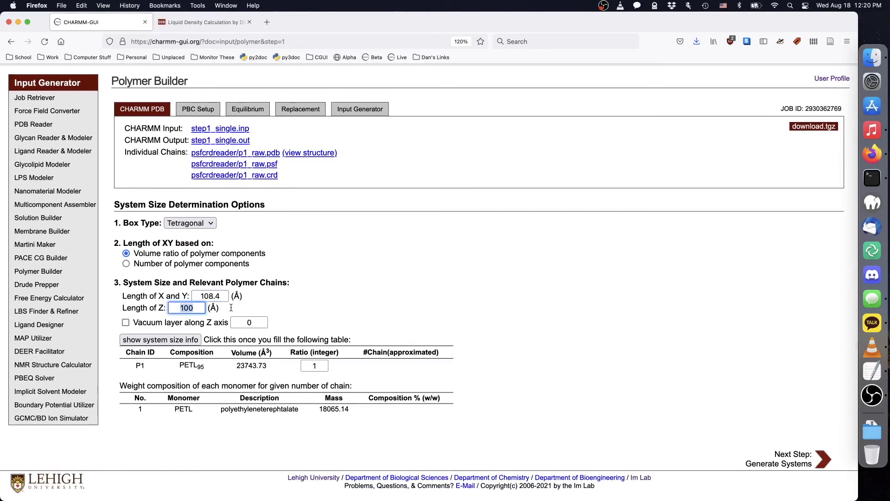
type("120")
left_click(306, 276)
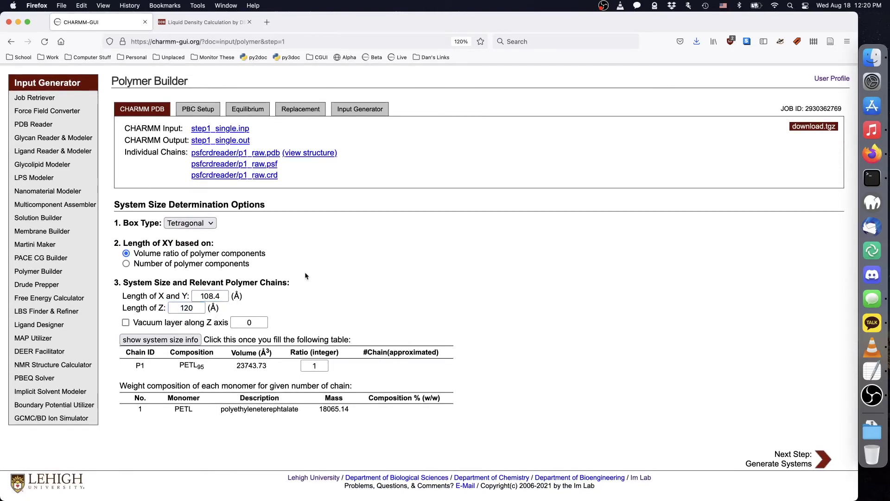
Enable a vacuum layer of 110 along the Z axis, calculate the system size info and generate the system
left_click(126, 322)
left_click(232, 323)
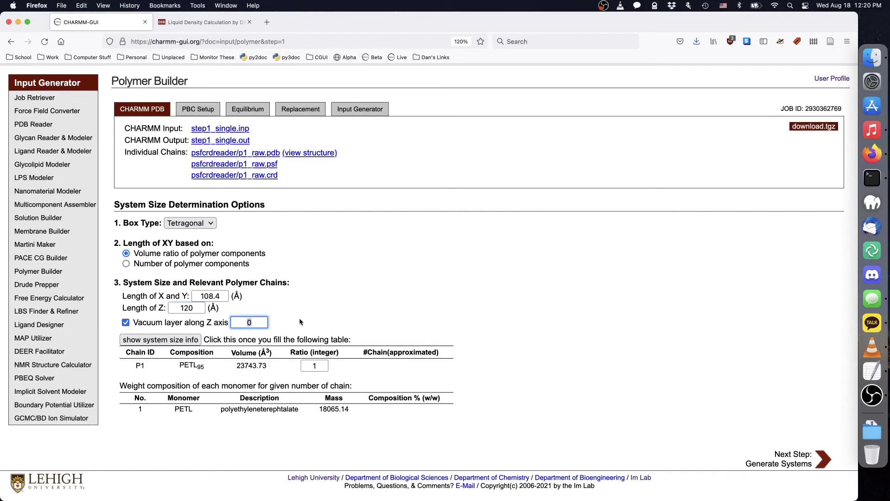
type("110")
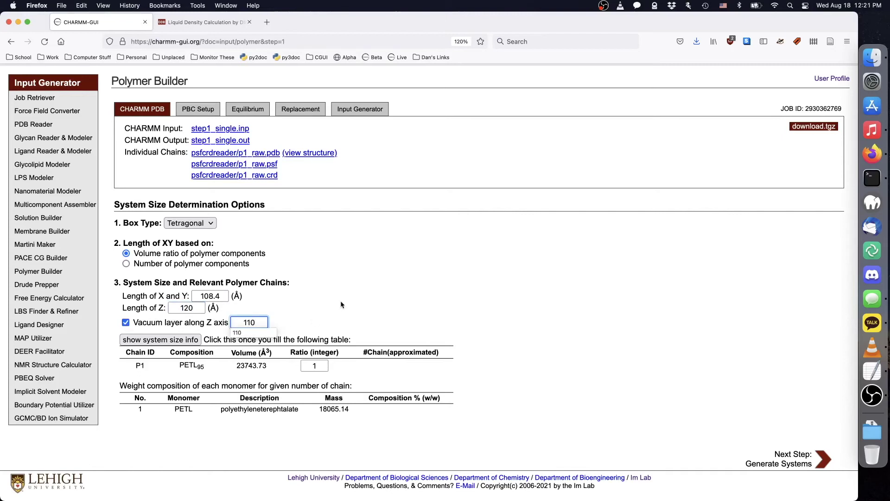
left_click(342, 304)
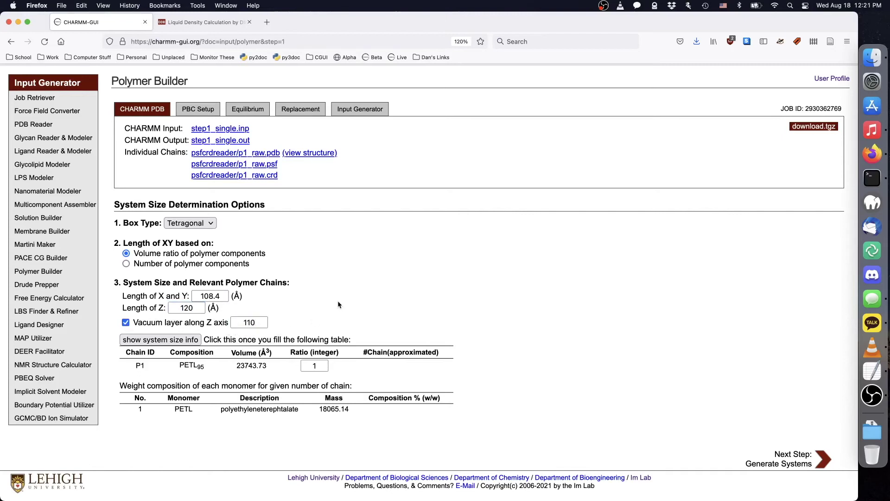
left_click(193, 340)
left_click(470, 371)
left_click(820, 461)
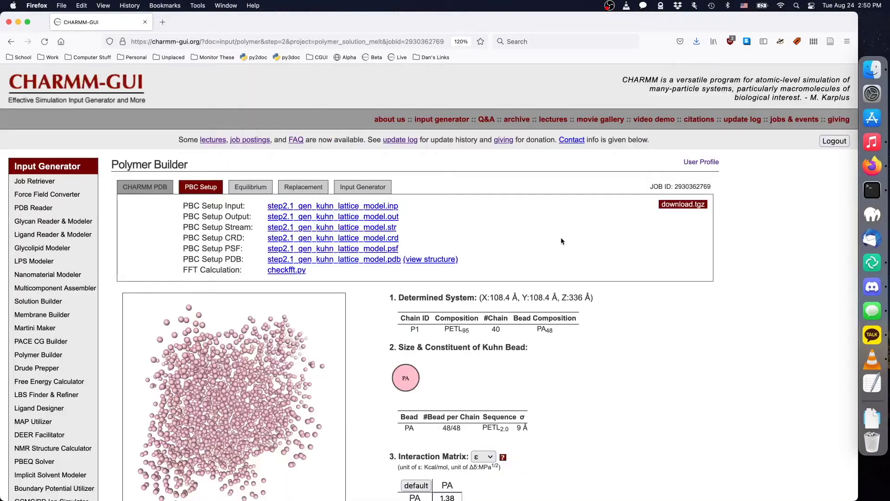
Run the OpenMM equilibration of the polymer melt with the default LJ potential settings
scroll(561, 237, "down", 3)
scroll(561, 239, "down", 4)
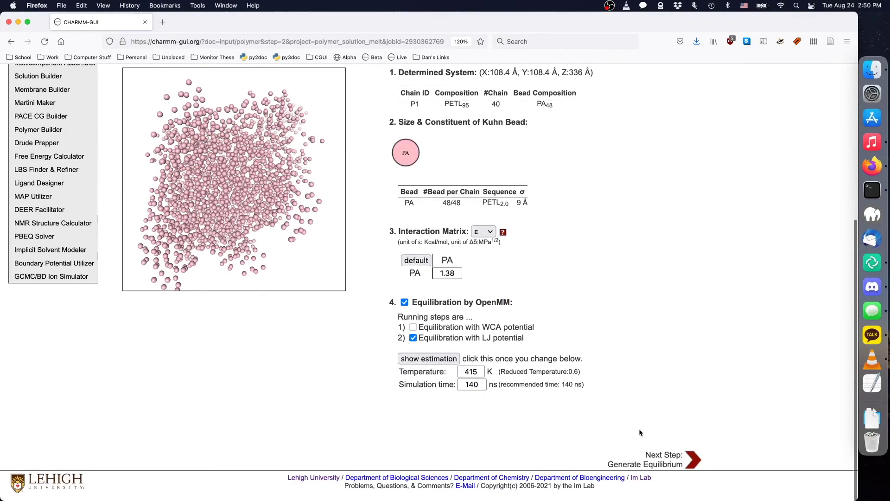
left_click(693, 459)
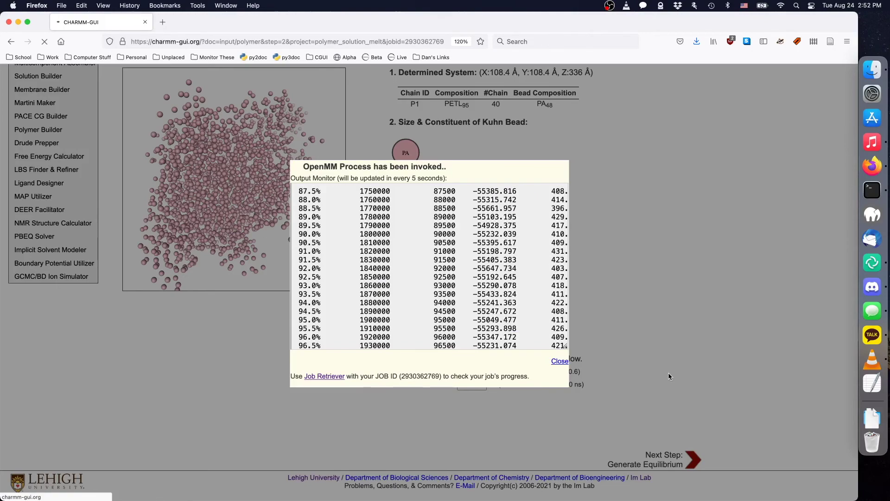
Inspect the equilibrated bead model, replace it with the all-atom model and view the structure of step2.3_replacement.pdb
scroll(669, 372, "down", 5)
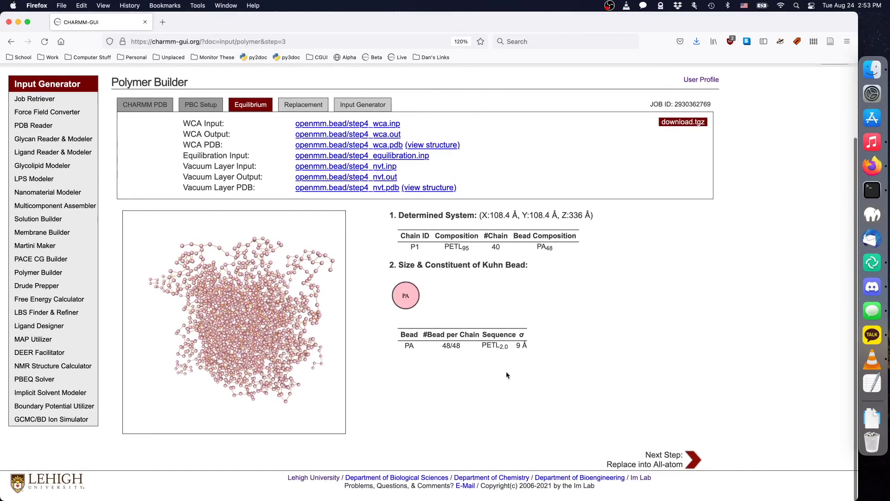
left_click_drag(303, 404, 254, 401)
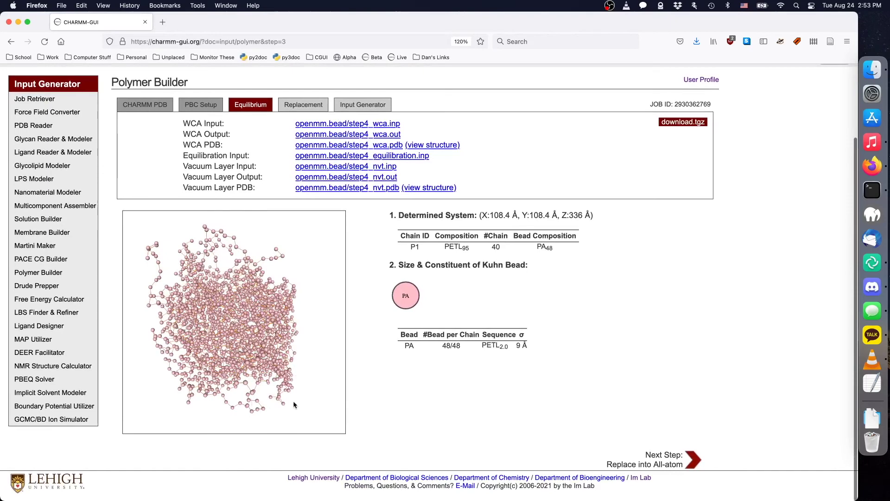
left_click(672, 460)
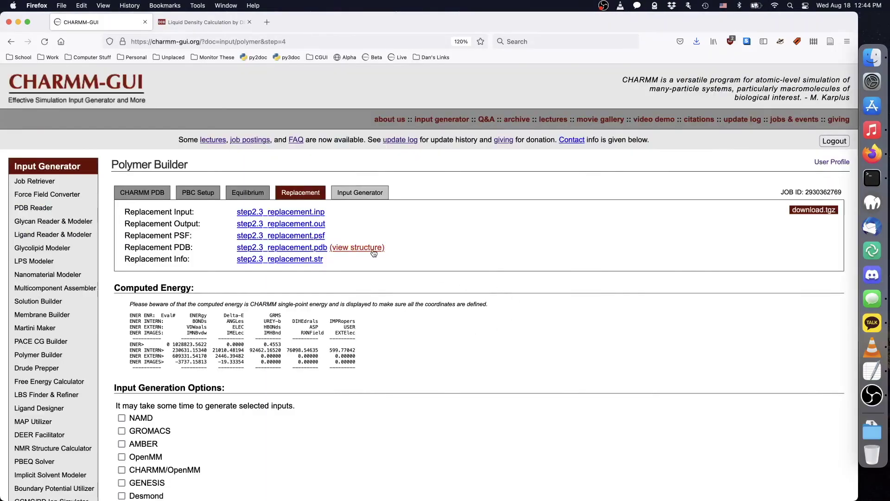
left_click(374, 251)
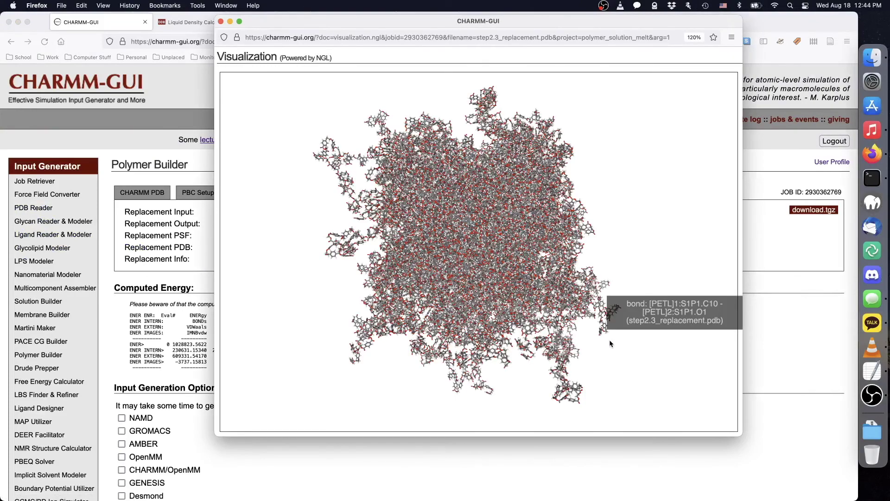
key("super+w")
Download the generated polymer files as an archive, extract it and open the extracted folder in Finder
left_click(823, 212)
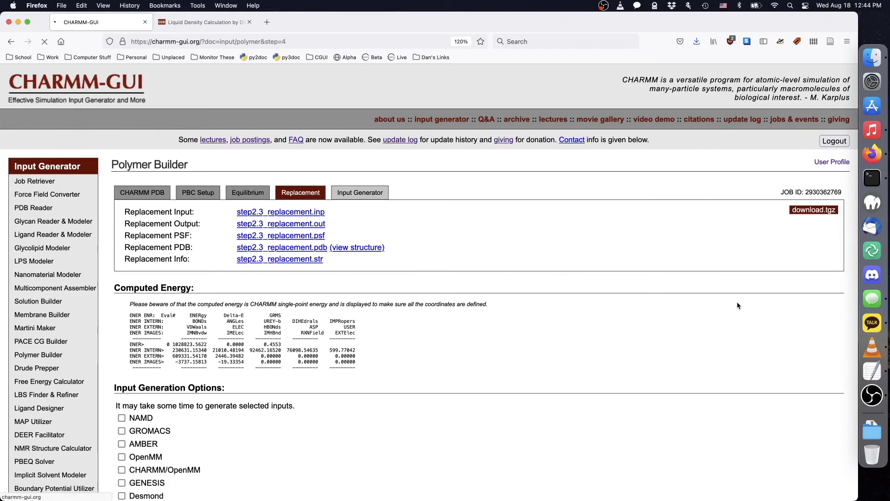
left_click(506, 236)
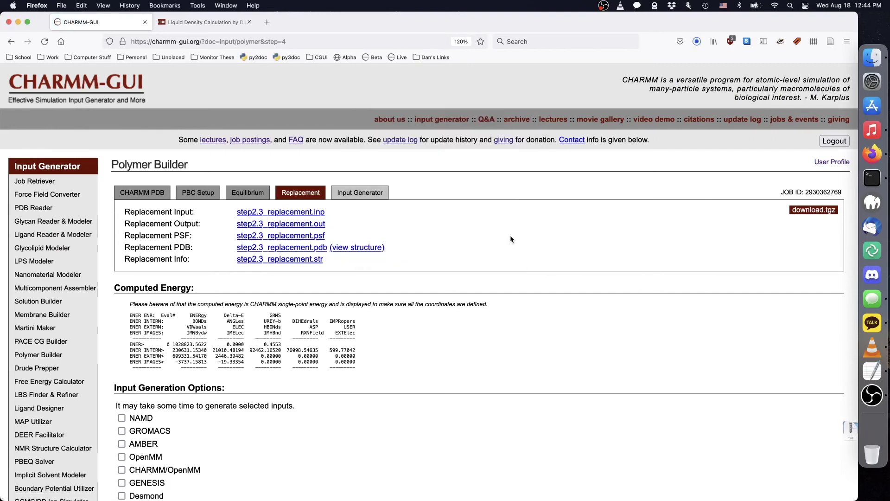
left_click(872, 430)
left_click(514, 327)
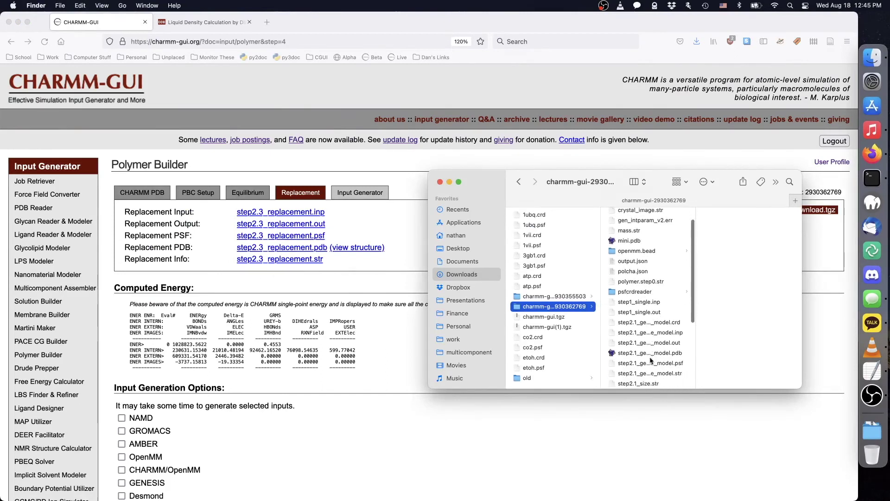
Rename step2.3_replacement.psf to pet.psf and step2.3_replacement.crd to pet.crd in the extracted folder
scroll(652, 324, "down", 5)
left_click(612, 318)
left_click(612, 318)
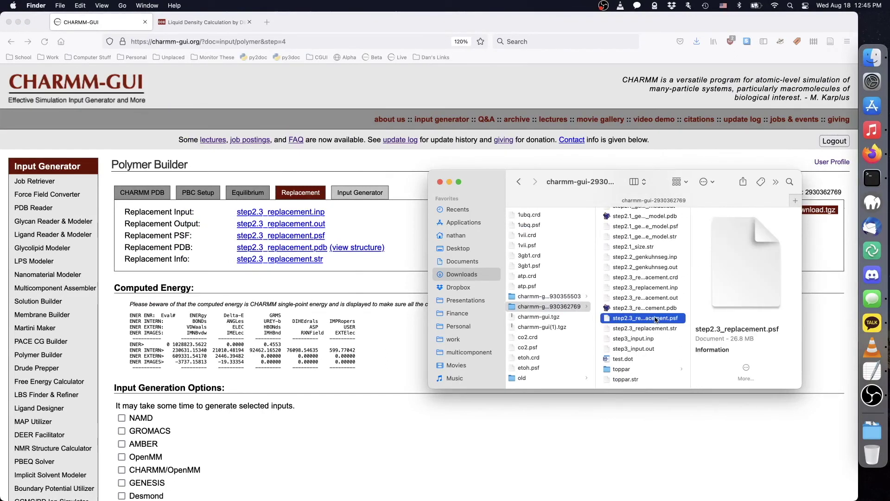
key("Return")
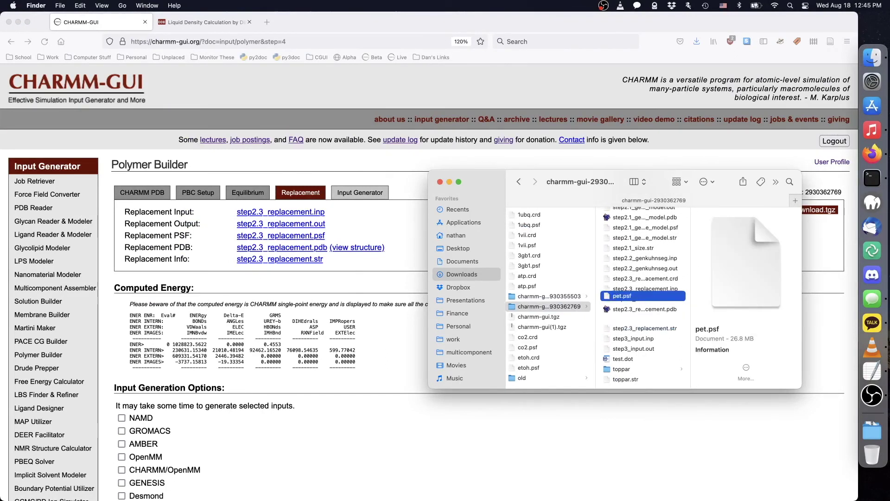
left_click(657, 288)
key("Return")
type("pet.crd")
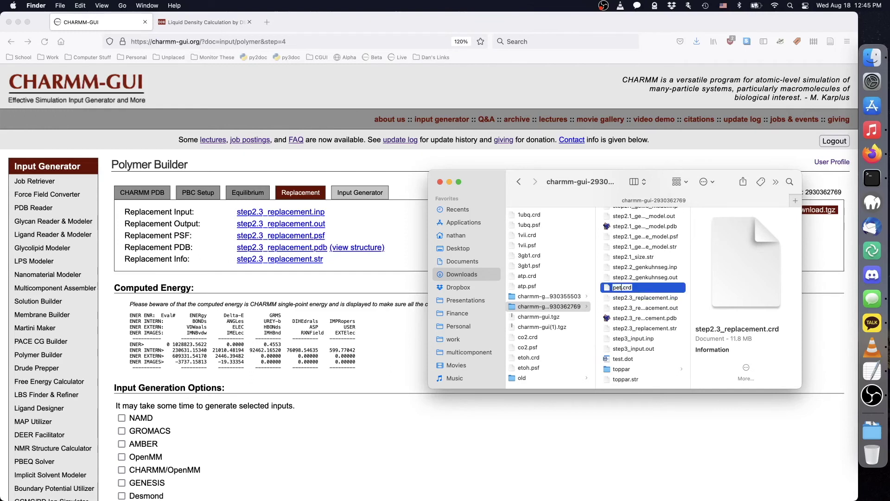
key("Return")
Move pet.crd and pet.psf into Downloads and open step2.3_replacement.str from the extracted folder
left_click(643, 305, "shift")
left_click_drag(643, 305, 577, 287)
scroll(640, 314, "down", 5)
scroll(649, 325, "down", 3)
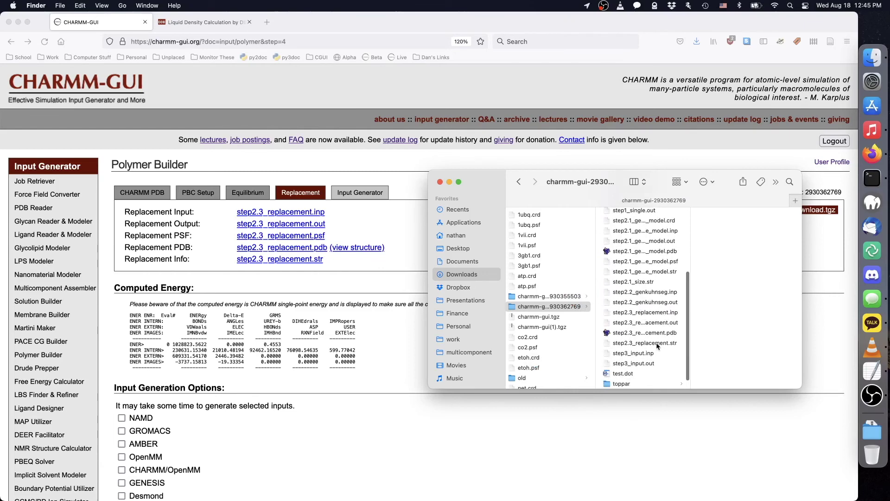
double_click(657, 345)
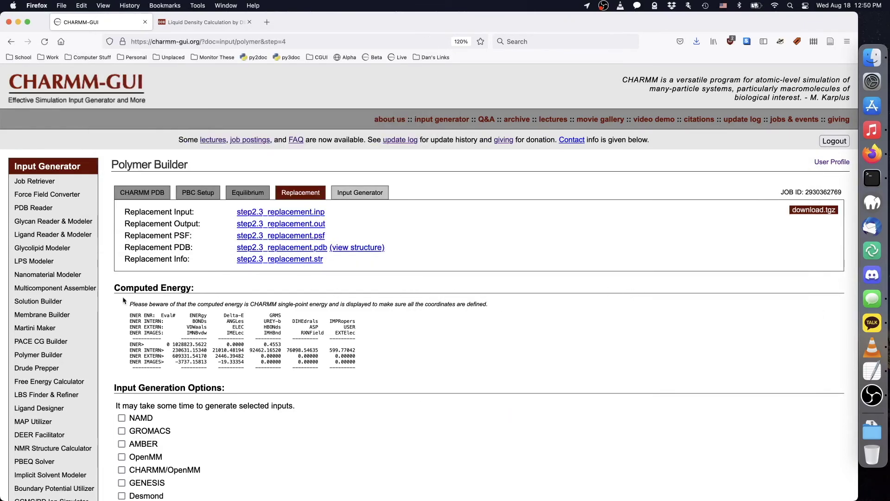
Open Multicomponent Assembler in Firefox and upload co2.crd and co2.psf from Downloads
left_click(55, 288)
scroll(274, 295, "down", 5)
left_click(872, 58)
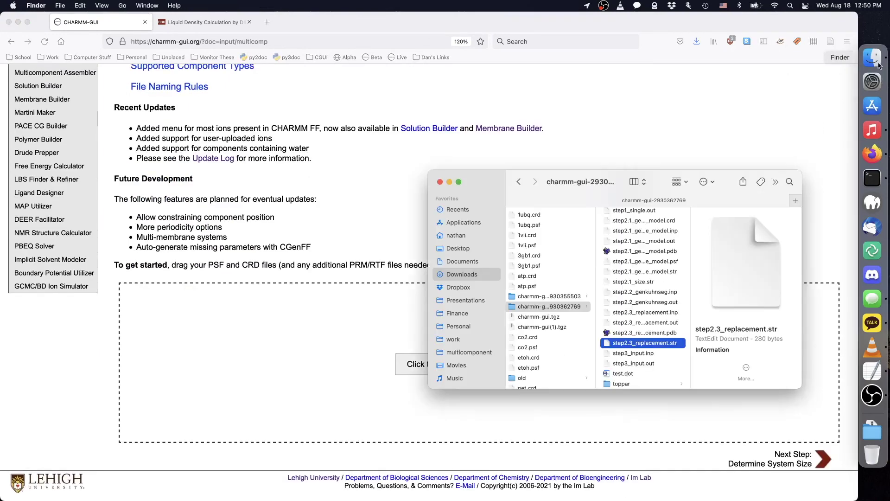
scroll(552, 302, "down", 1)
left_click(528, 320)
left_click(528, 329, "shift")
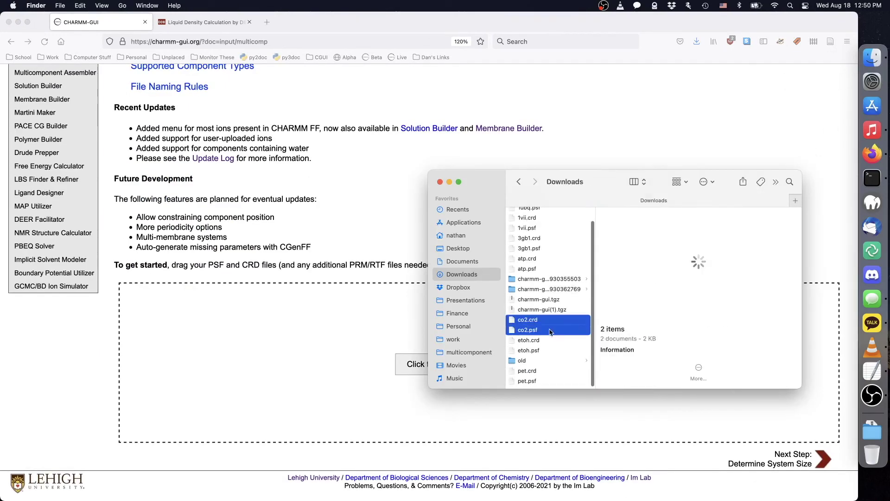
Upload pet.crd and pet.psf from Downloads and continue to the system size determination
left_click(527, 371)
left_click(527, 381, "shift")
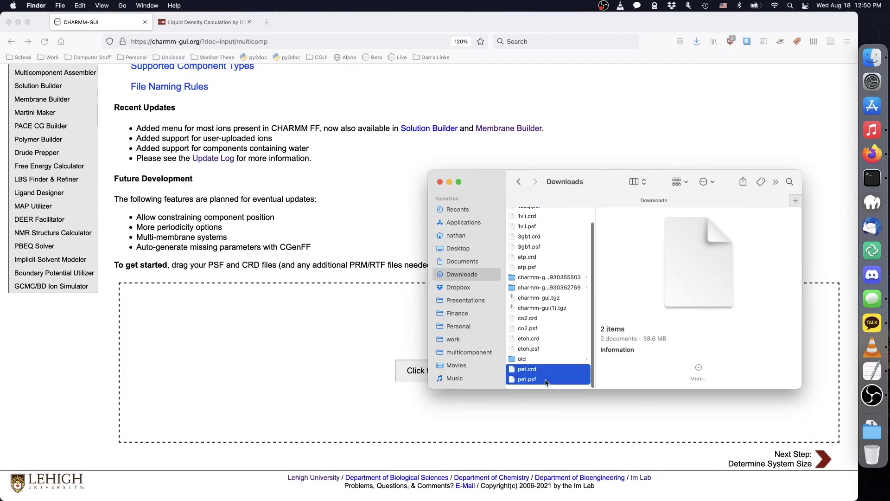
left_click_drag(529, 379, 325, 300)
left_click(326, 300)
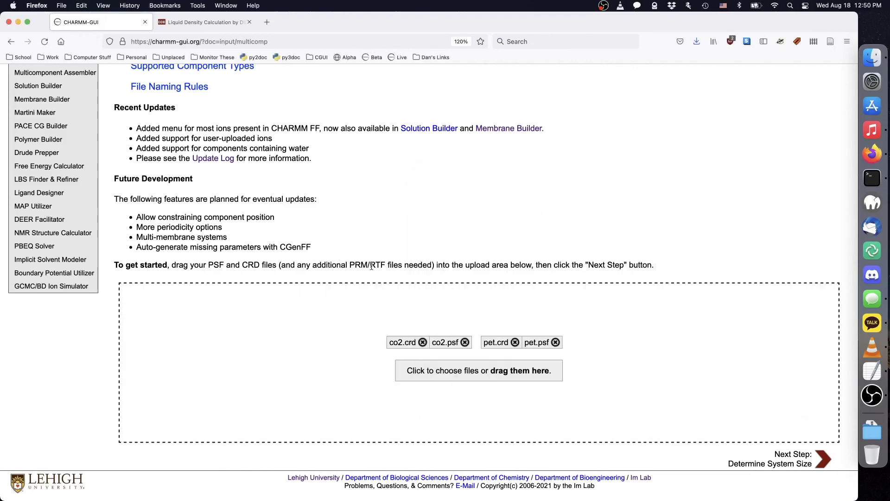
left_click(814, 454)
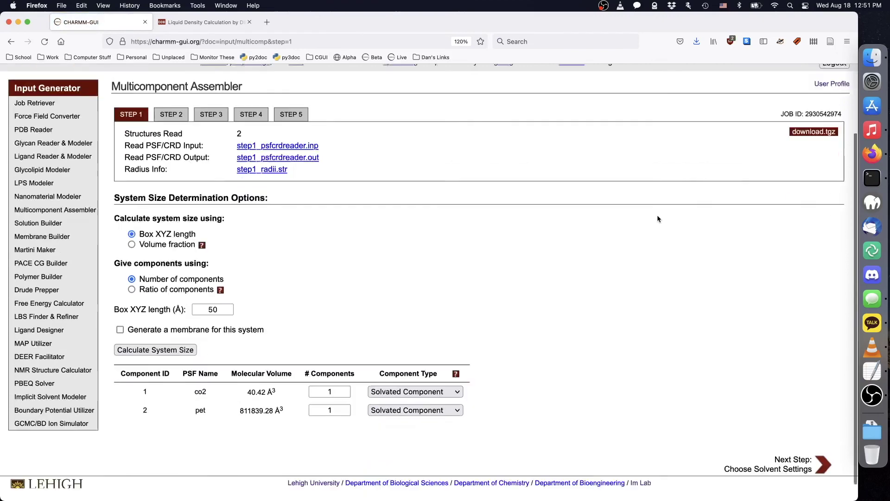
Set the component type of pet to Periodic
left_click(421, 405)
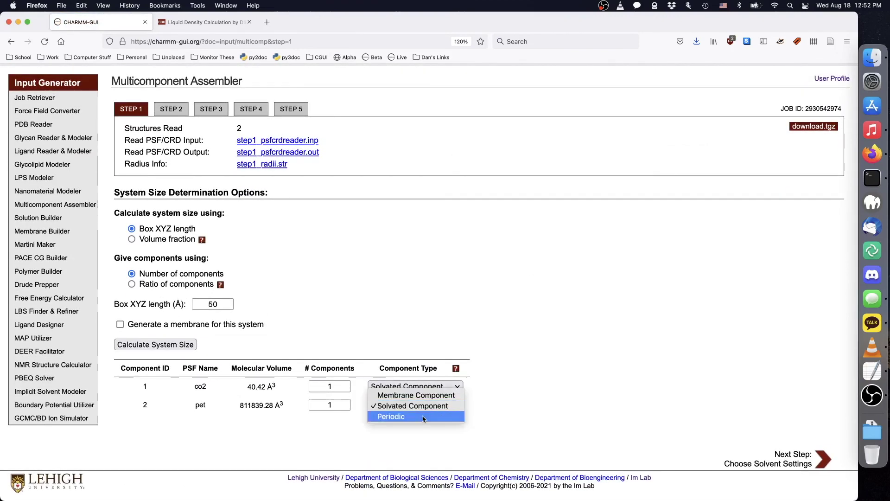
left_click(423, 416)
scroll(552, 402, "down", 3)
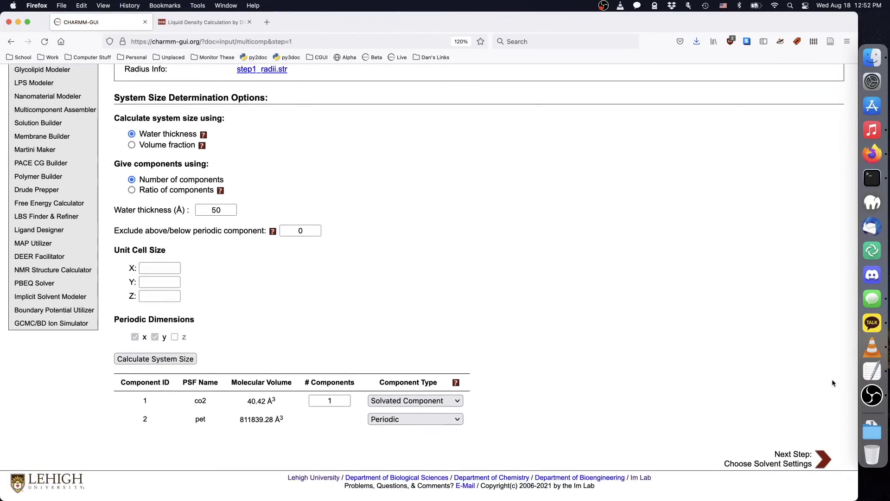
Set the unit cell size to 108.4 in X, 108.4 in Y and 120 in Z
left_click(872, 371)
left_click_drag(118, 42, 435, 146)
key("cmd+c")
left_click(160, 268)
type("108.4")
key("Tab")
key("cmd+v")
key("Tab")
type("120")
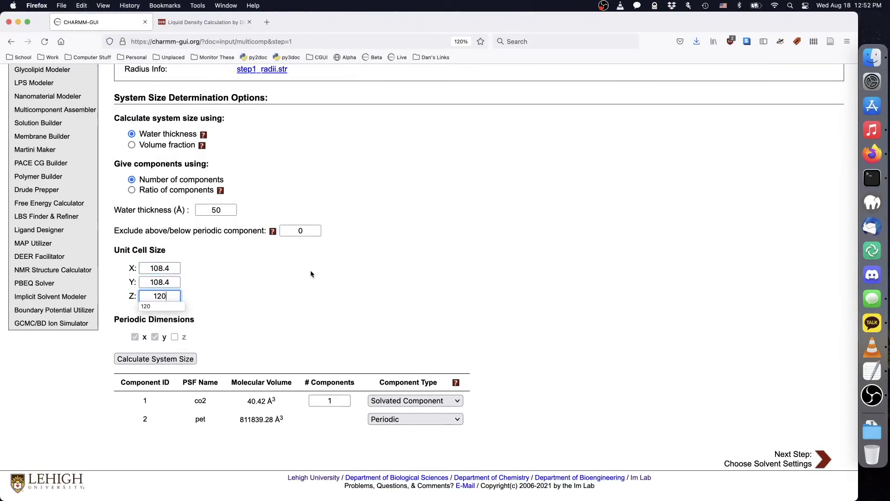
left_click(310, 274)
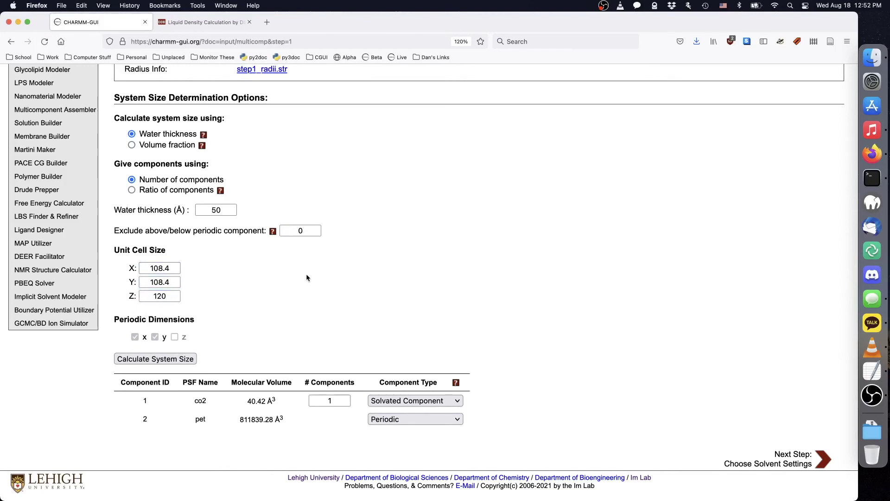
Set the component type of co2 to Solvent Molecule and continue to the solvent settings
left_click(430, 408)
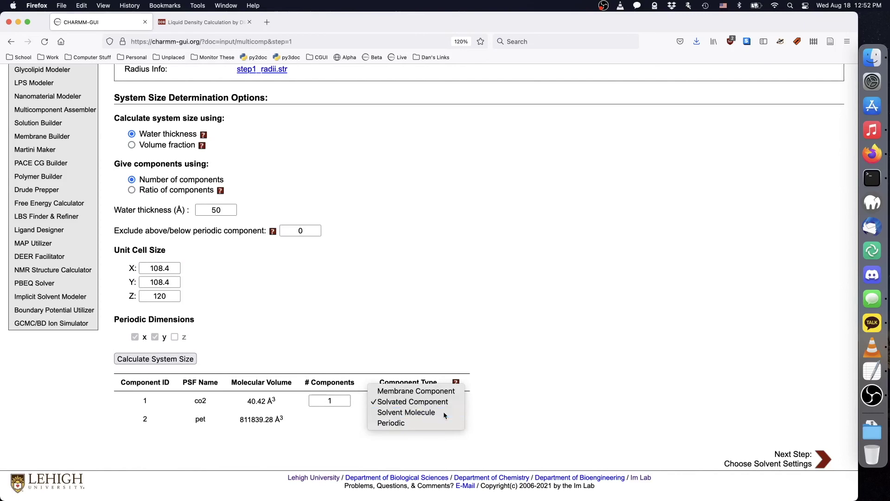
left_click(443, 413)
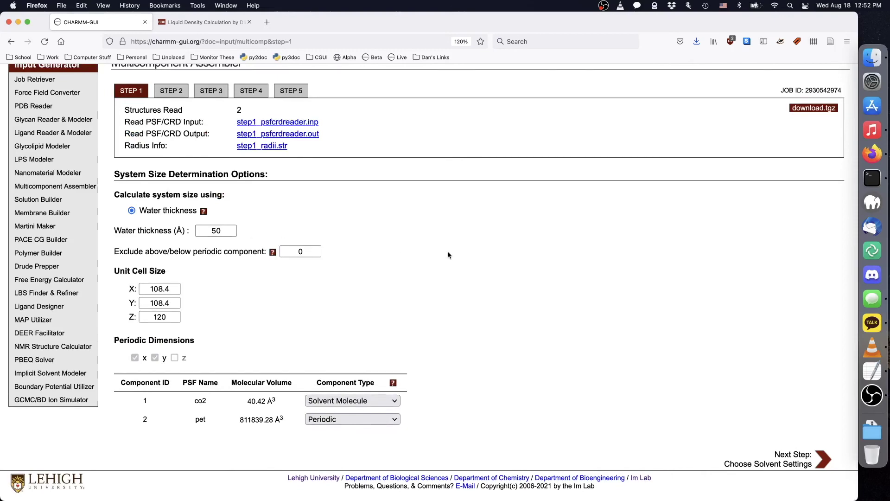
left_click(823, 459)
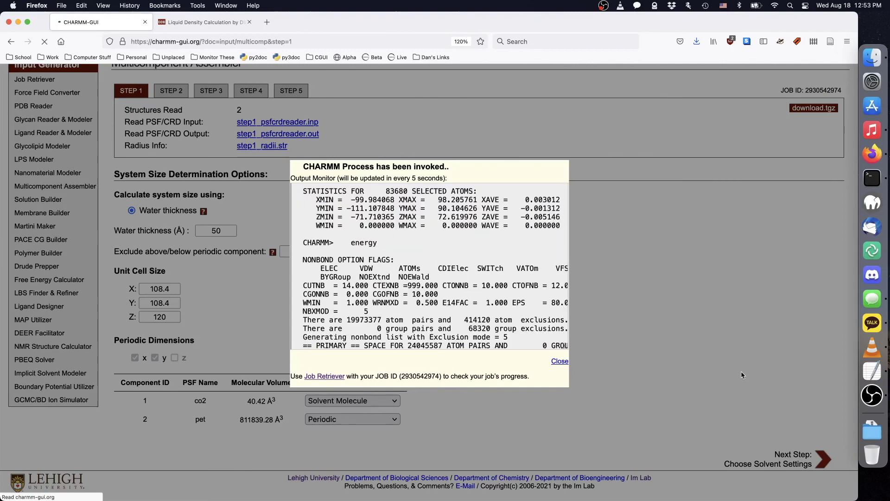
Exclude water and ions from the solvation options
scroll(613, 337, "down", 5)
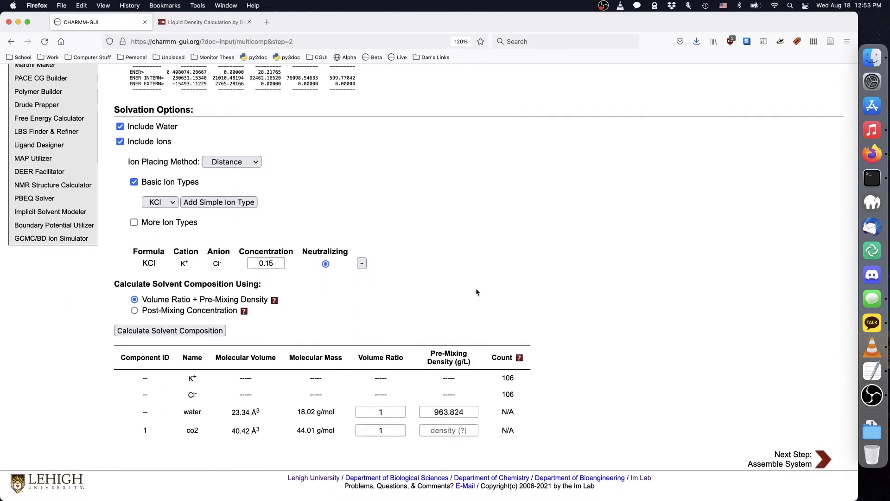
left_click(120, 126)
left_click(120, 160)
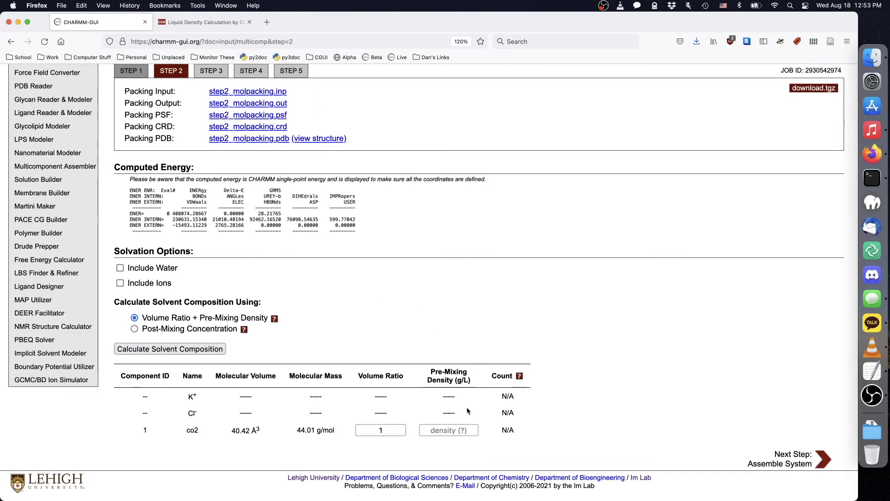
Set the pre-mixing density of co2 to 1.98 g/L, calculate the solvent composition and continue to system assembly
left_click(448, 431)
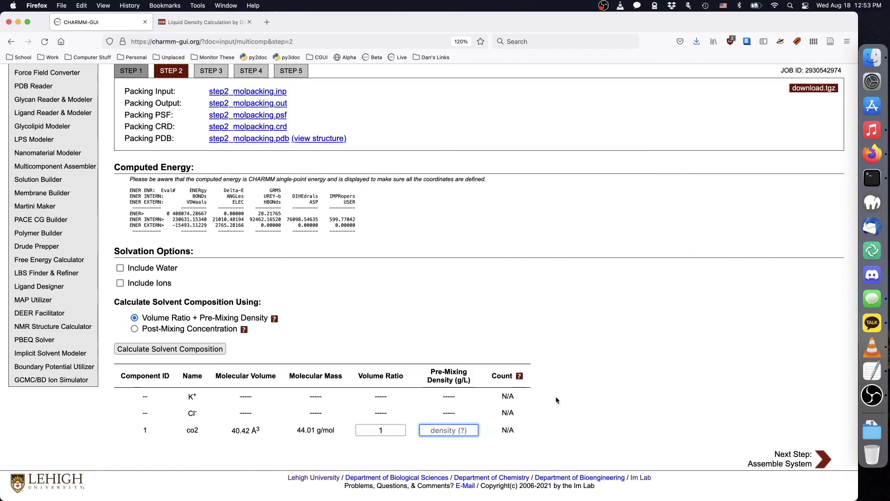
type("1.98")
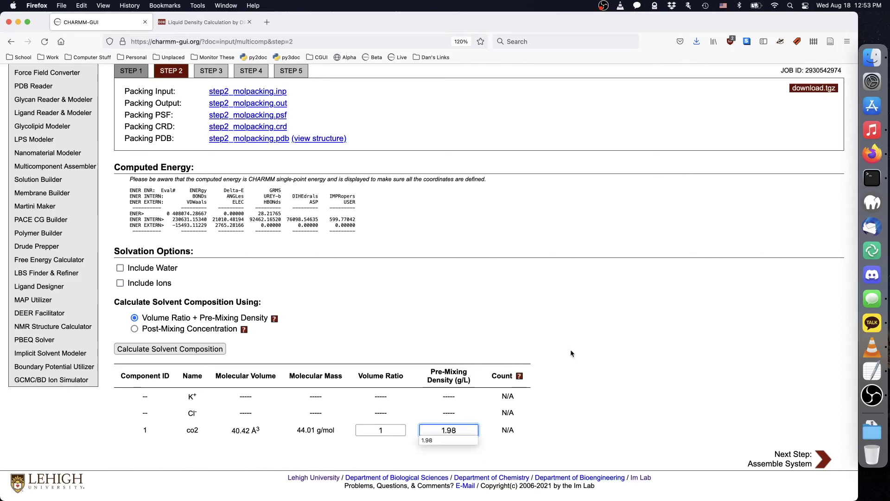
left_click(169, 349)
left_click(789, 459)
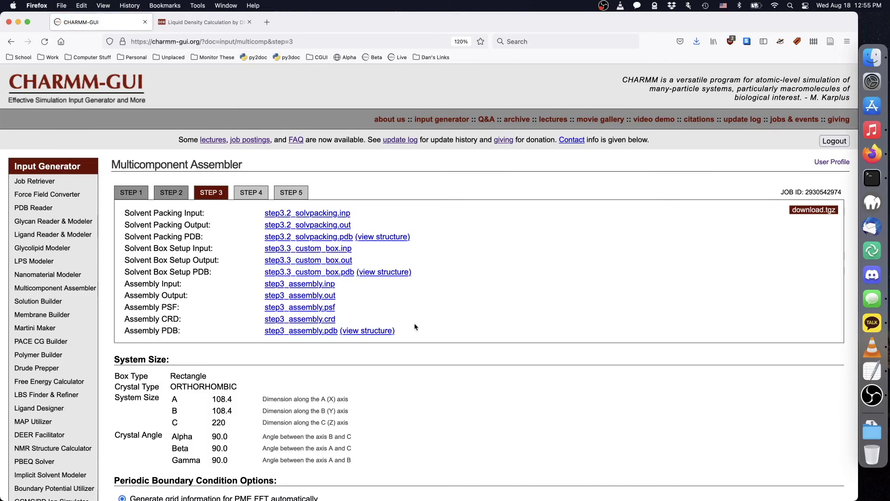
View the assembled structure step3_assembly.pdb and continue to the force field and input generation options
left_click(385, 329)
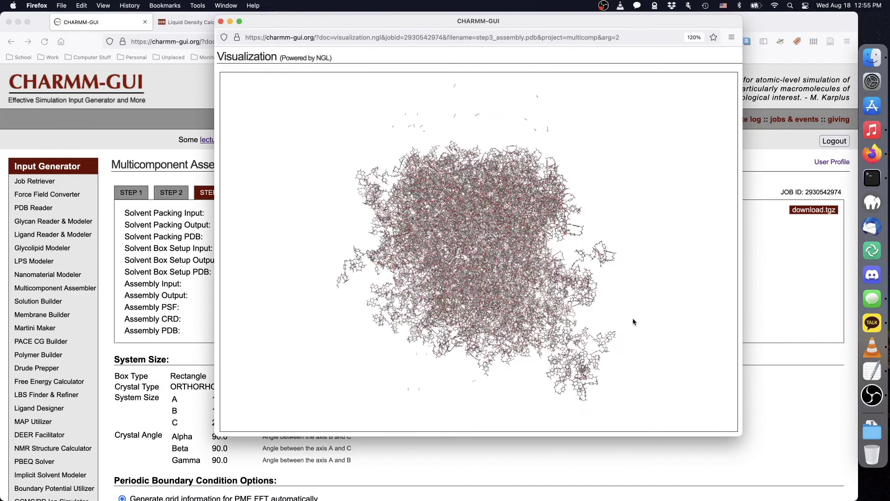
key("super+w")
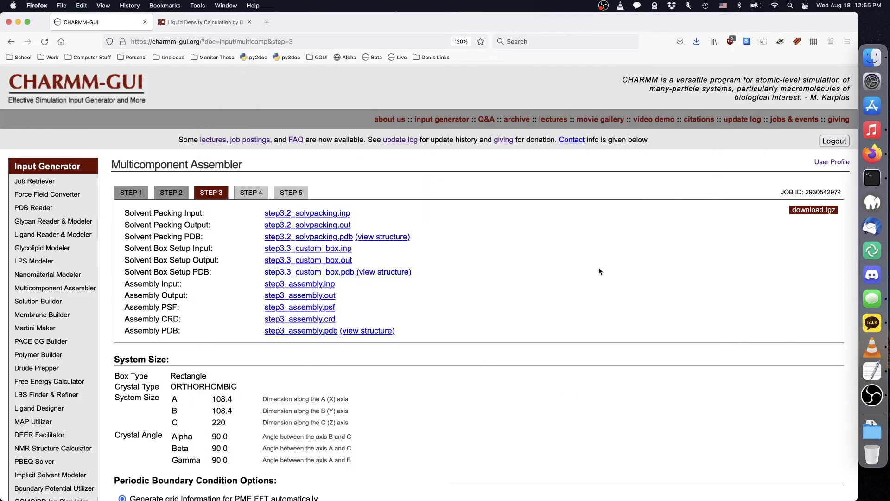
scroll(599, 267, "down", 5)
left_click(823, 459)
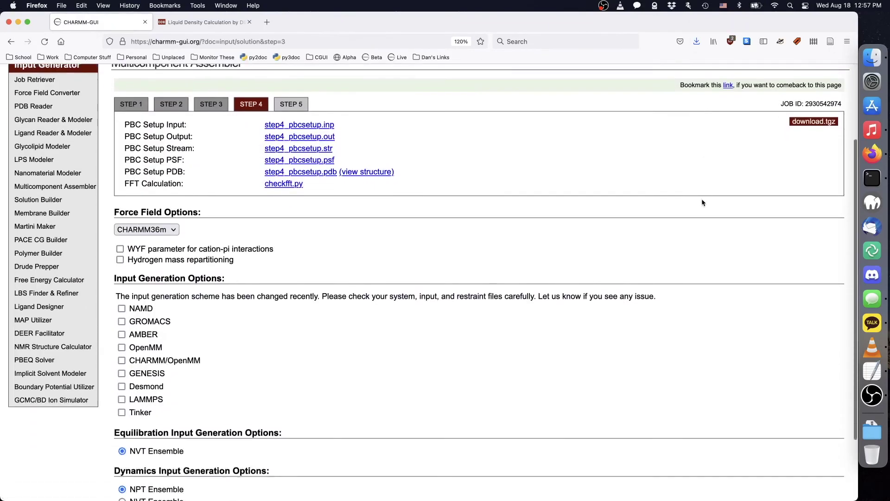
scroll(631, 229, "down", 3)
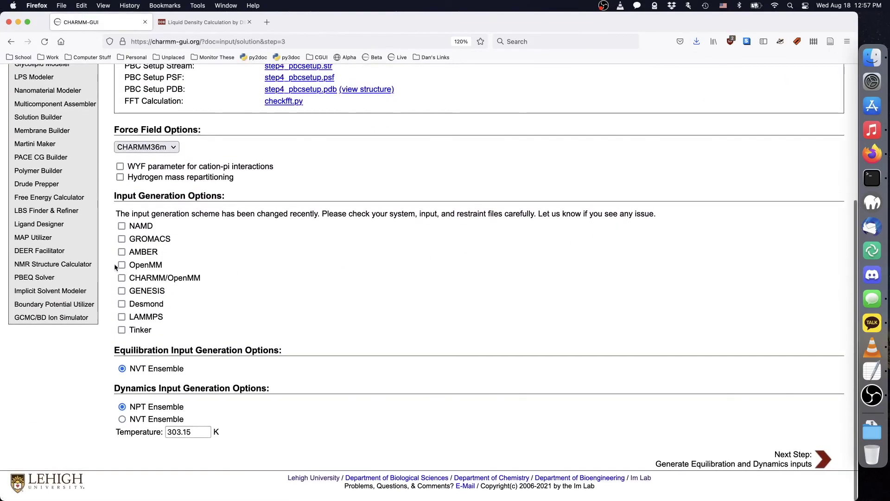